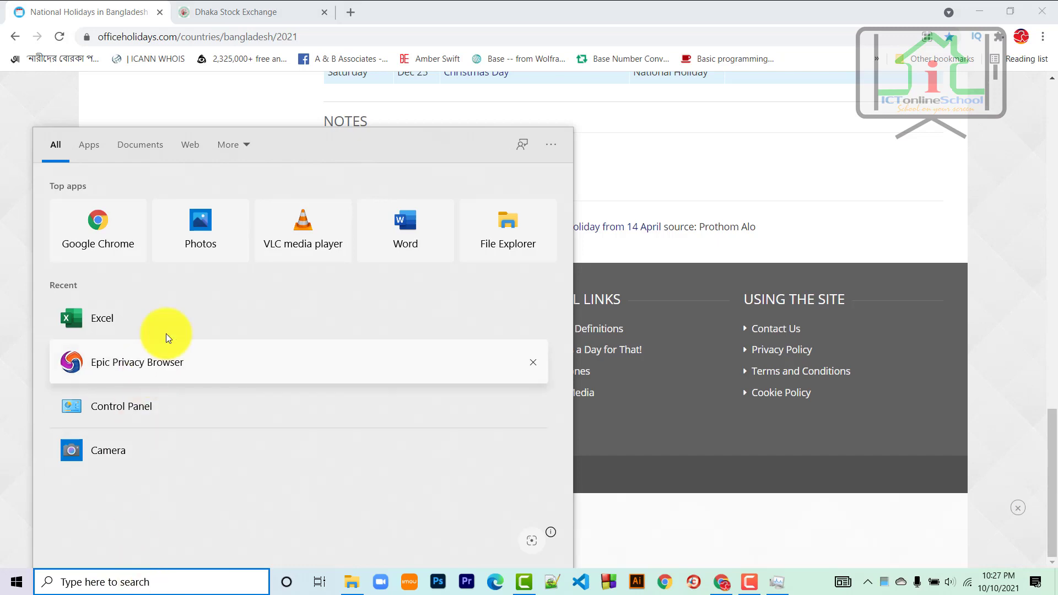
- Switch to Excel, create a blank workbook and select cell D6
{"action": "left_click", "coordinate": [169, 324]}
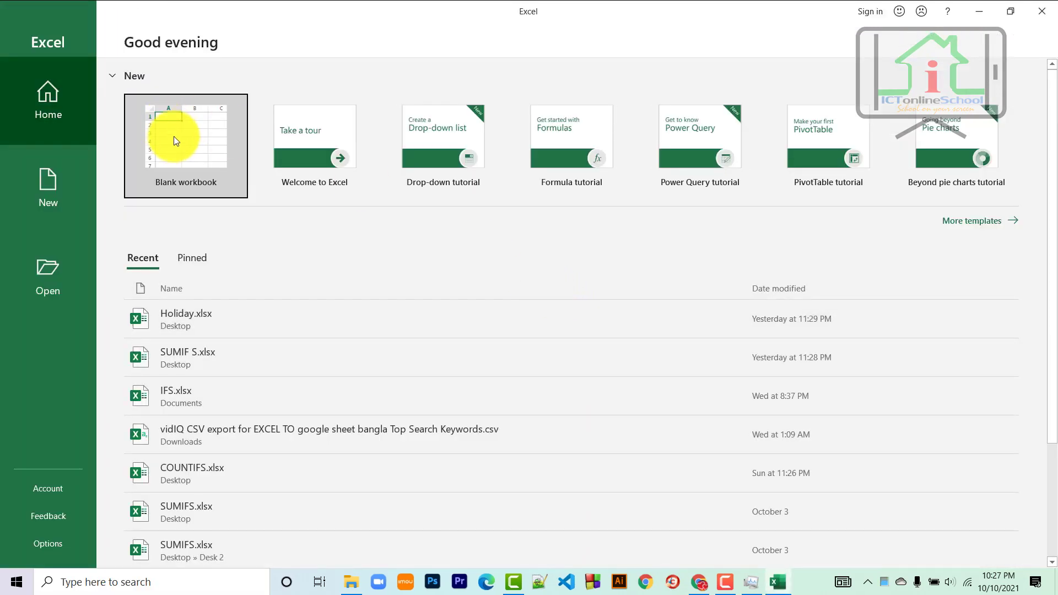
{"action": "left_click", "coordinate": [177, 140]}
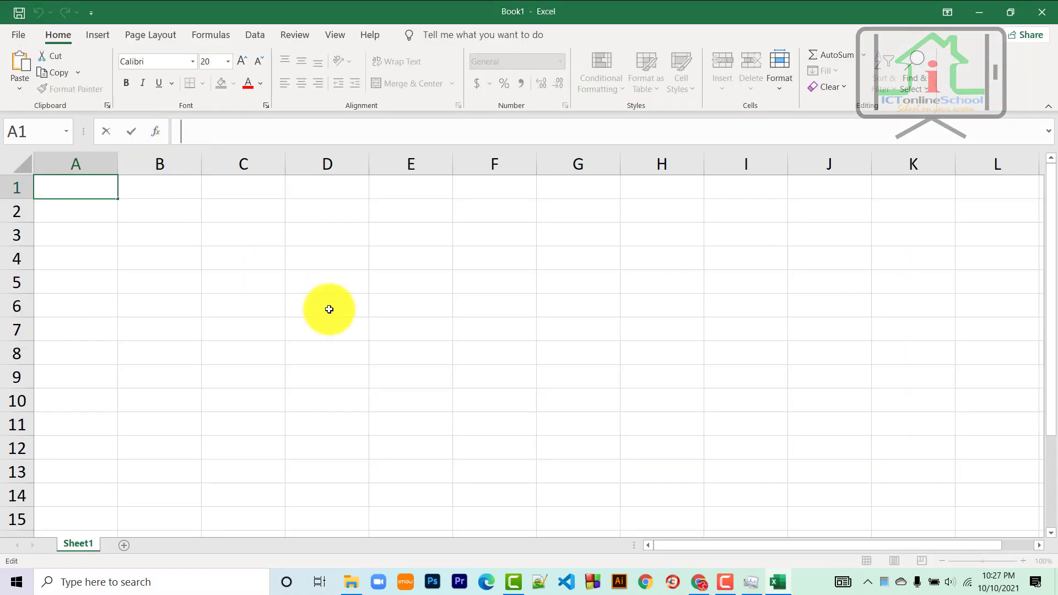
{"action": "left_click", "coordinate": [329, 309]}
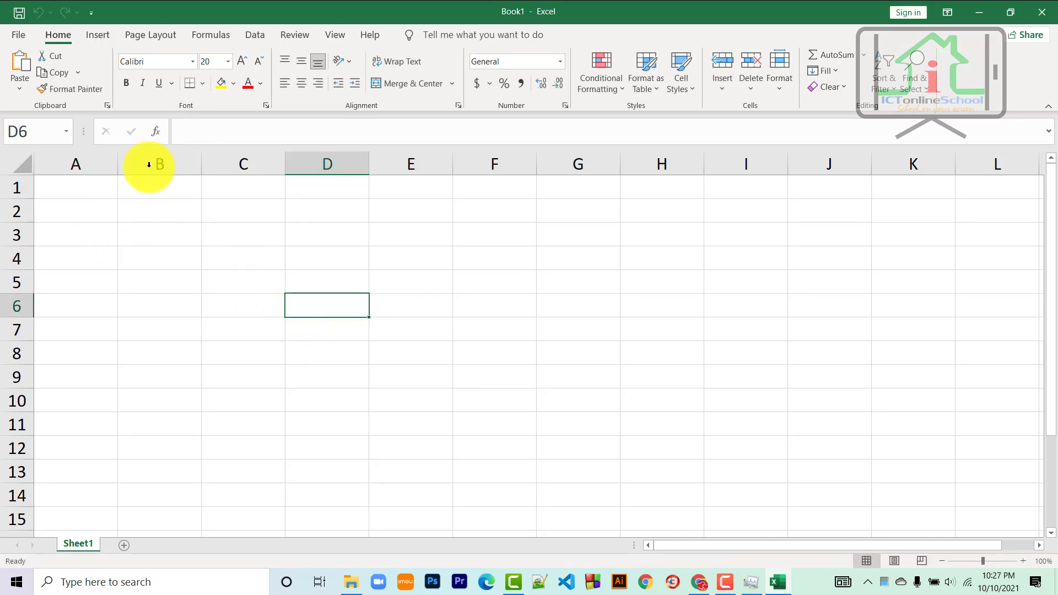
{"action": "left_click", "coordinate": [249, 37]}
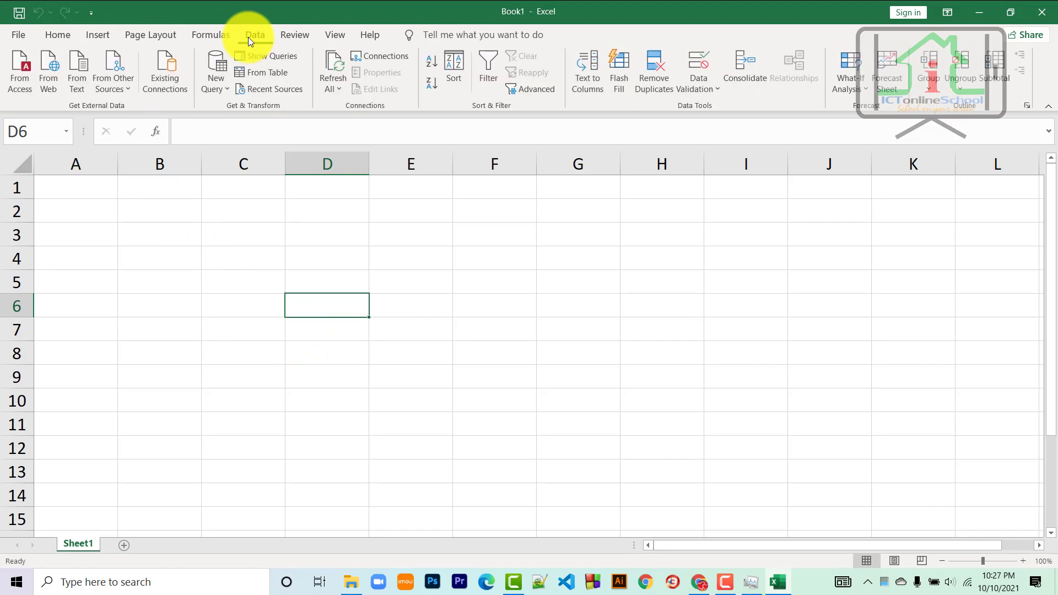
{"action": "left_click", "coordinate": [57, 81]}
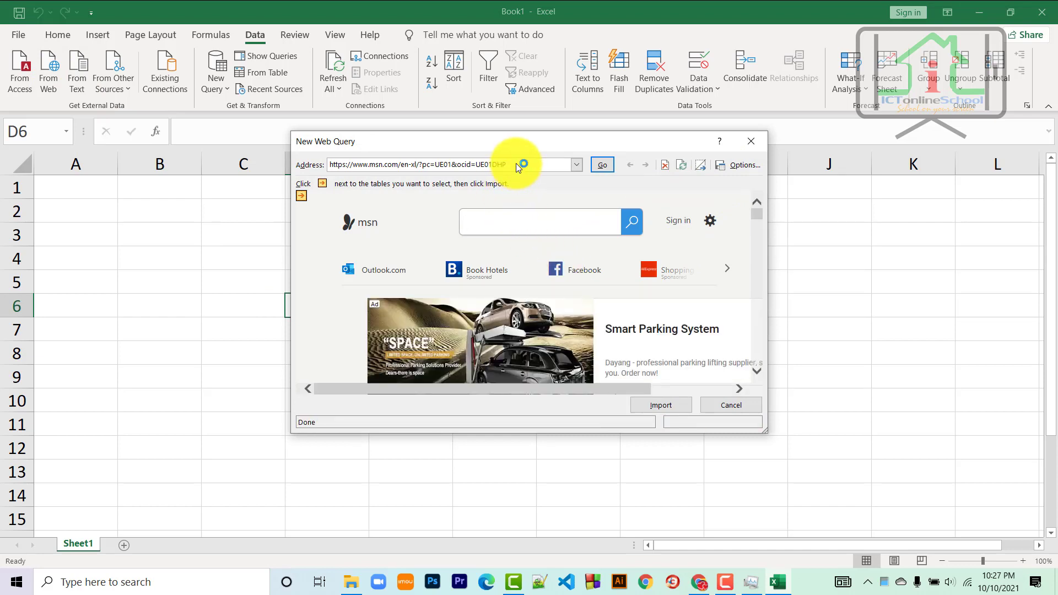
{"action": "left_click_drag", "start_coordinate": [512, 166], "coordinate": [302, 159]}
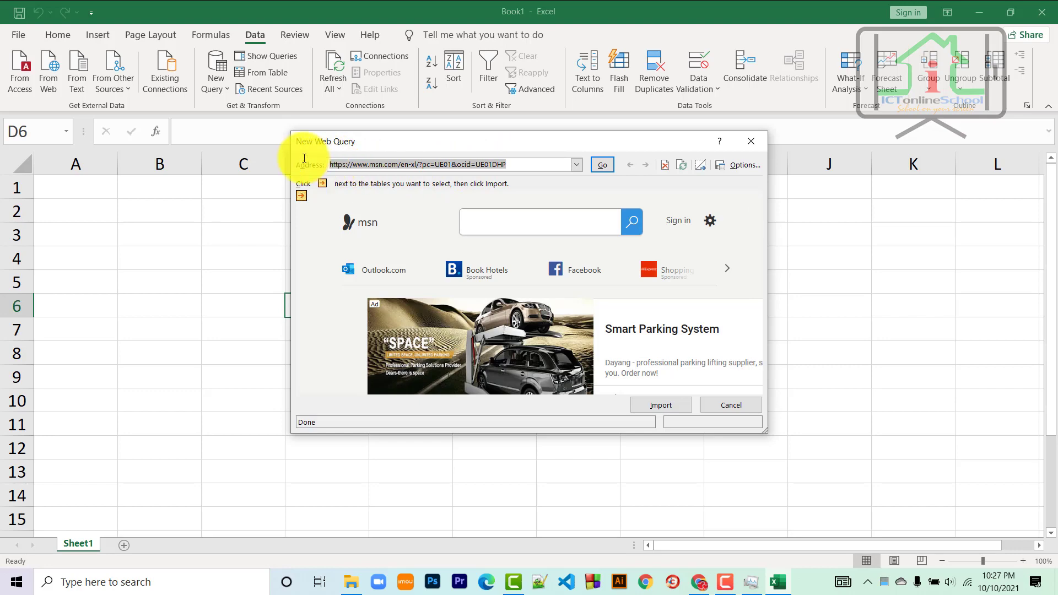
{"action": "left_click", "coordinate": [699, 584]}
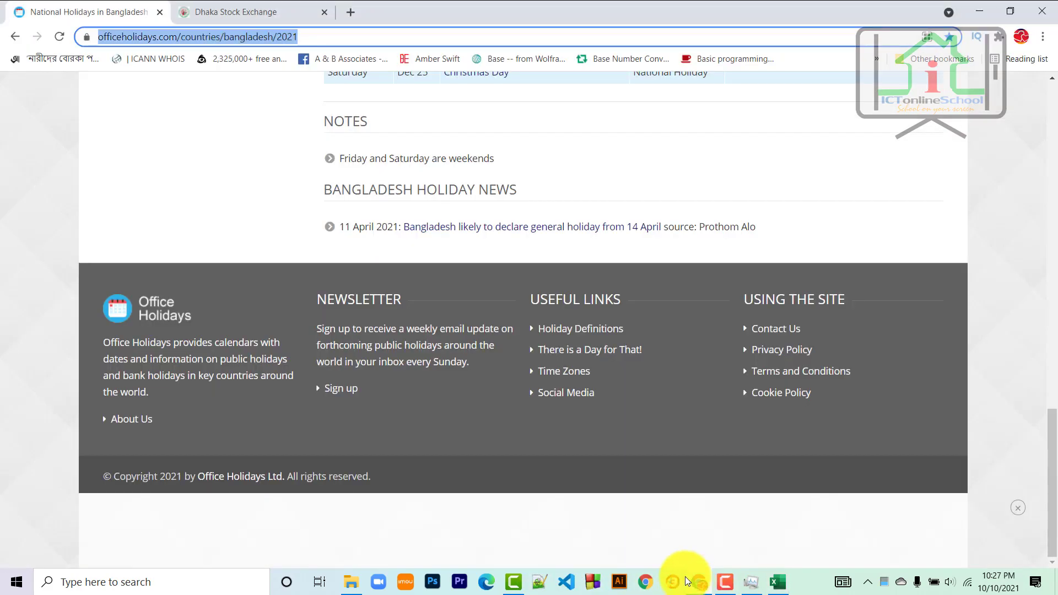
{"action": "right_click", "coordinate": [179, 38]}
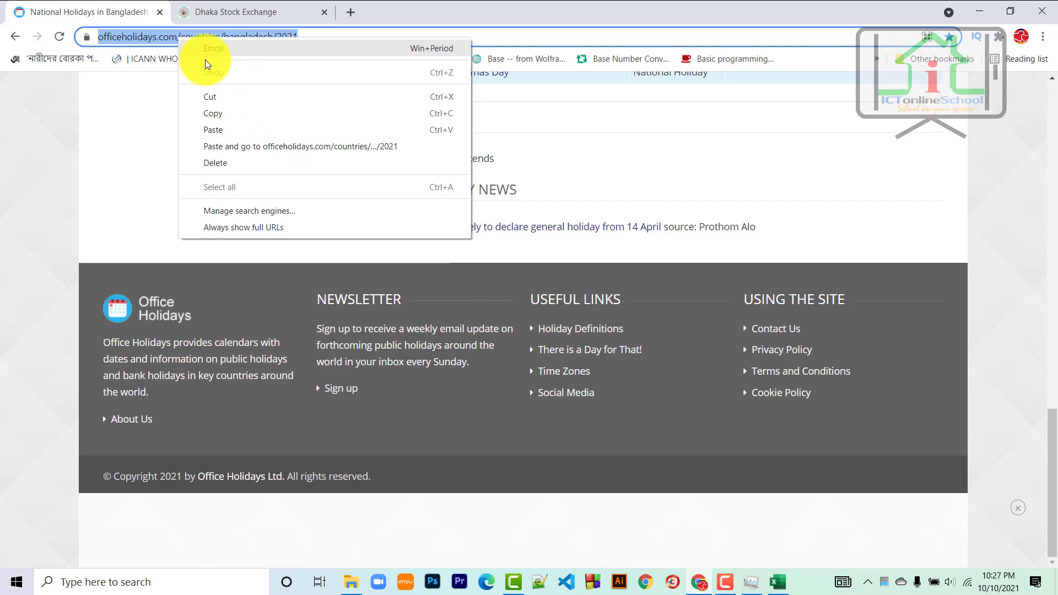
{"action": "left_click", "coordinate": [230, 114]}
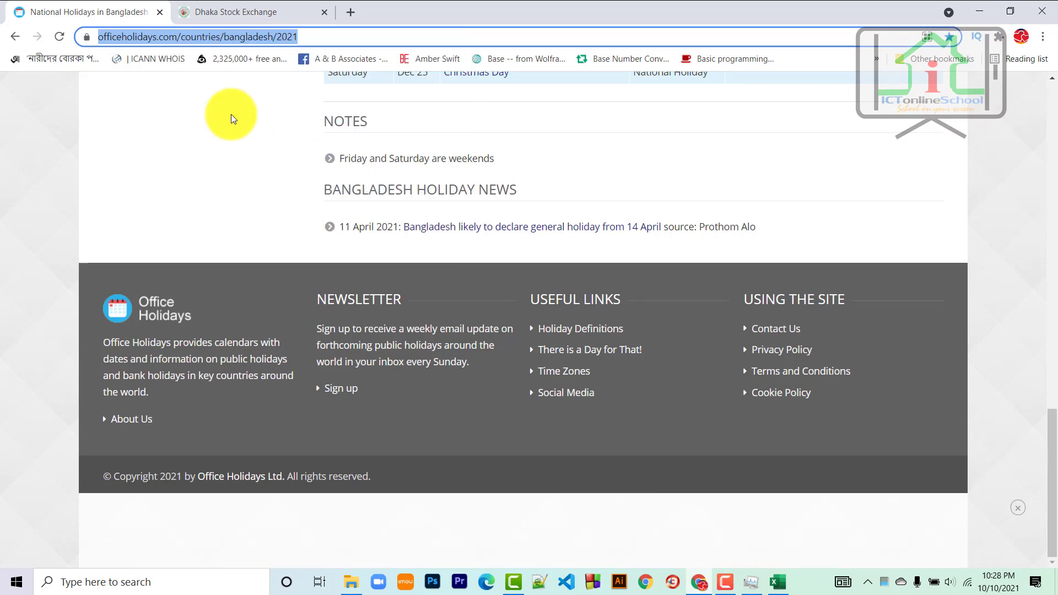
{"action": "left_click", "coordinate": [984, 5]}
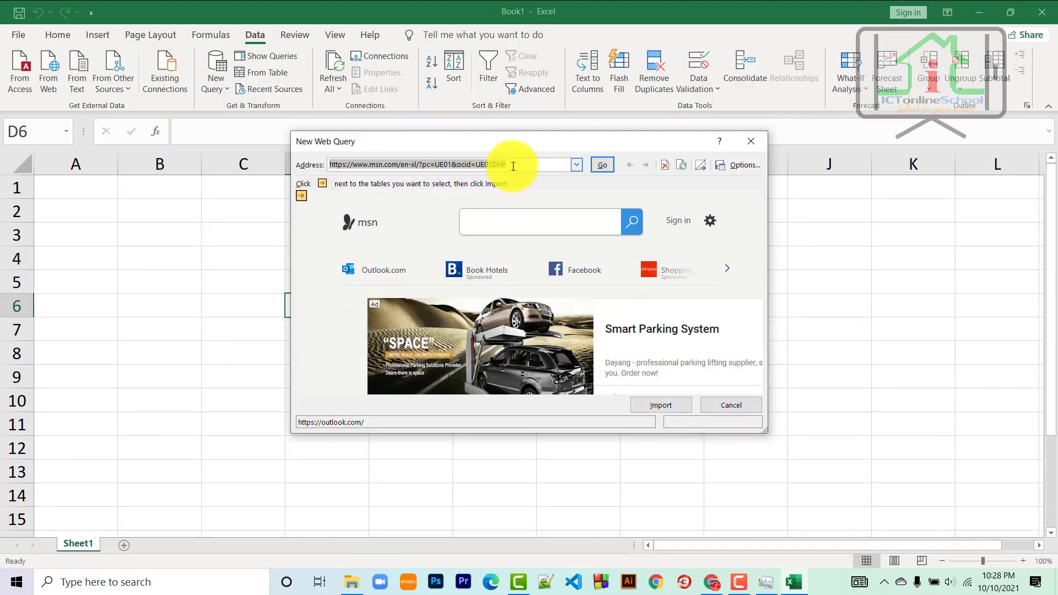
{"action": "key", "text": "ctrl+v"}
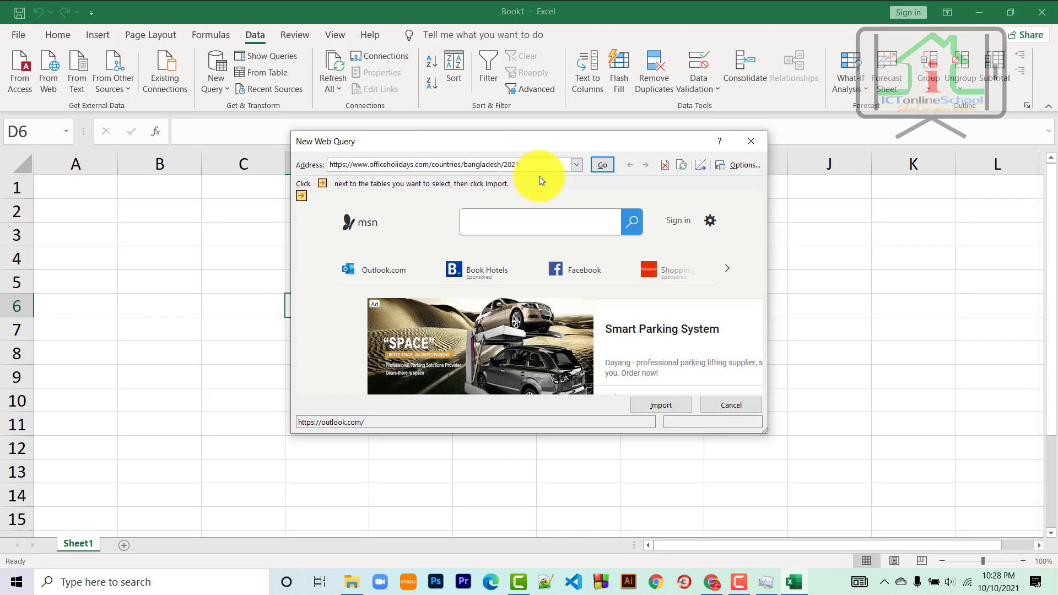
{"action": "key", "text": "Return"}
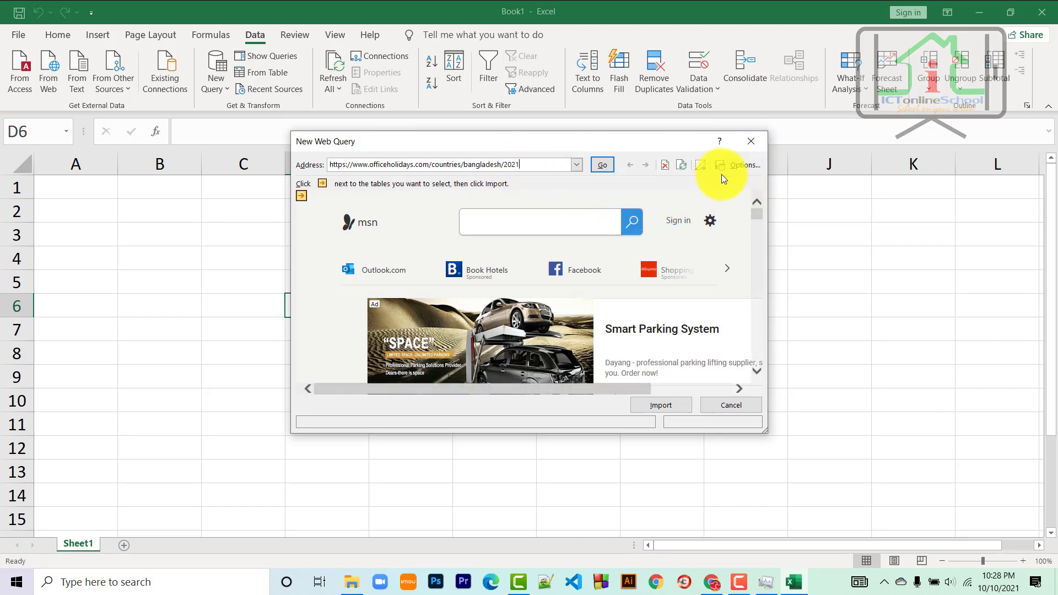
- Enlarge the web query window and load the entered address, allowing scripts on the page to continue running
{"action": "left_click", "coordinate": [750, 167]}
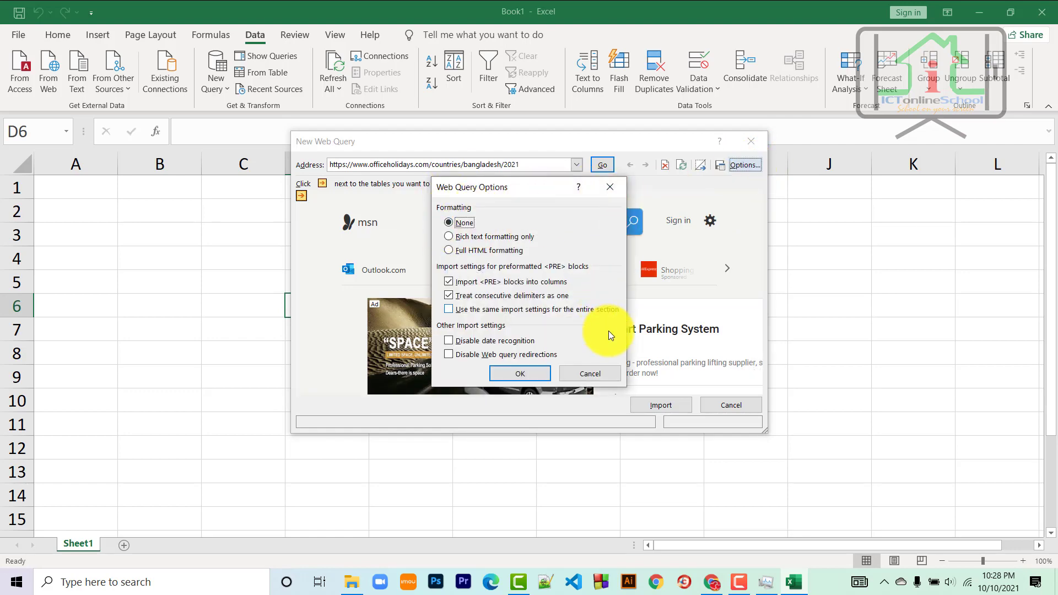
{"action": "left_click", "coordinate": [612, 189]}
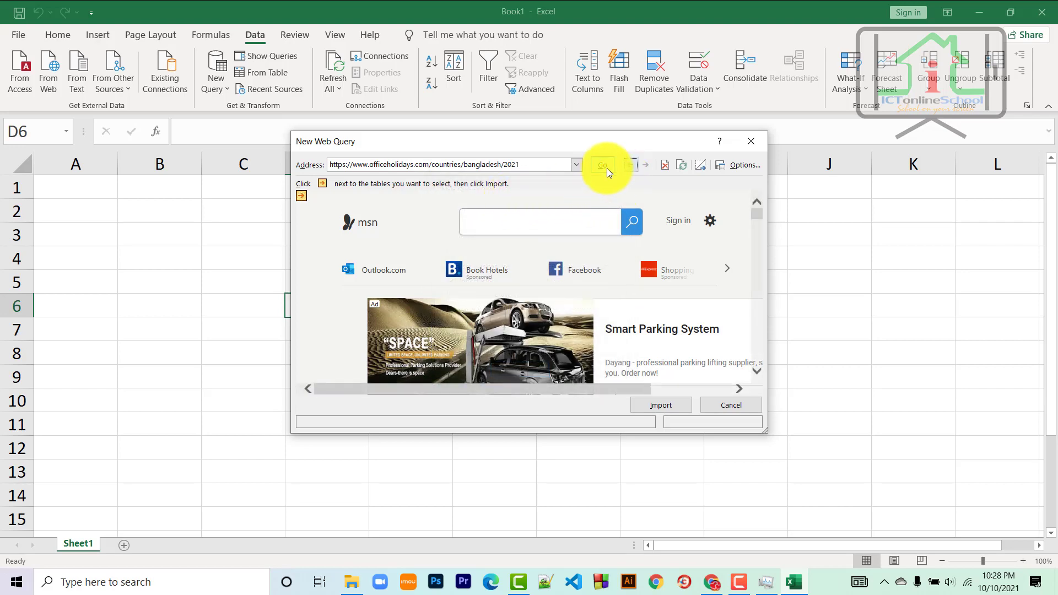
{"action": "left_click_drag", "start_coordinate": [763, 430], "coordinate": [1012, 561]}
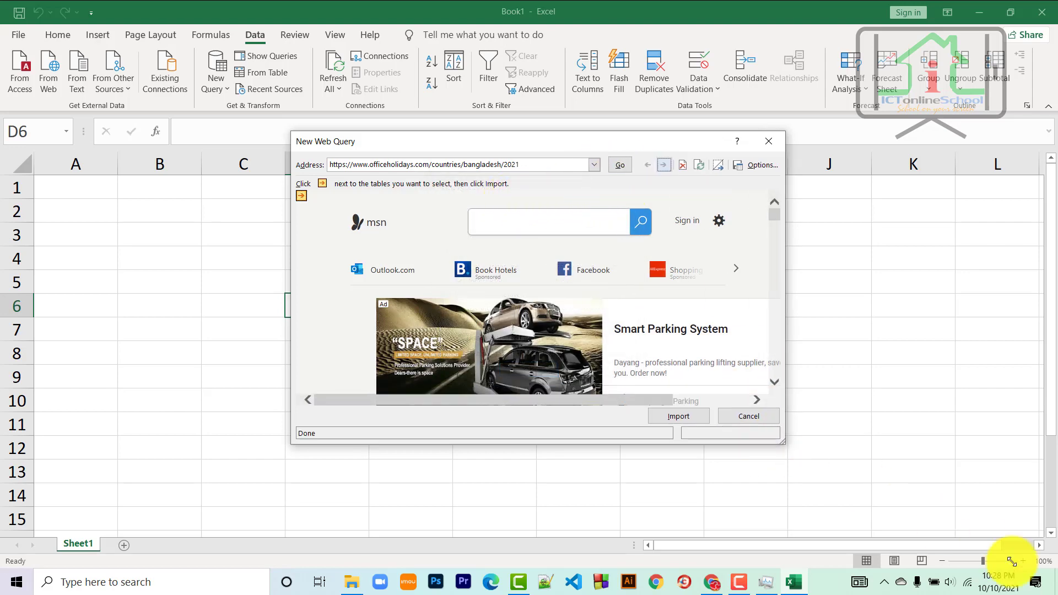
{"action": "left_click", "coordinate": [860, 164]}
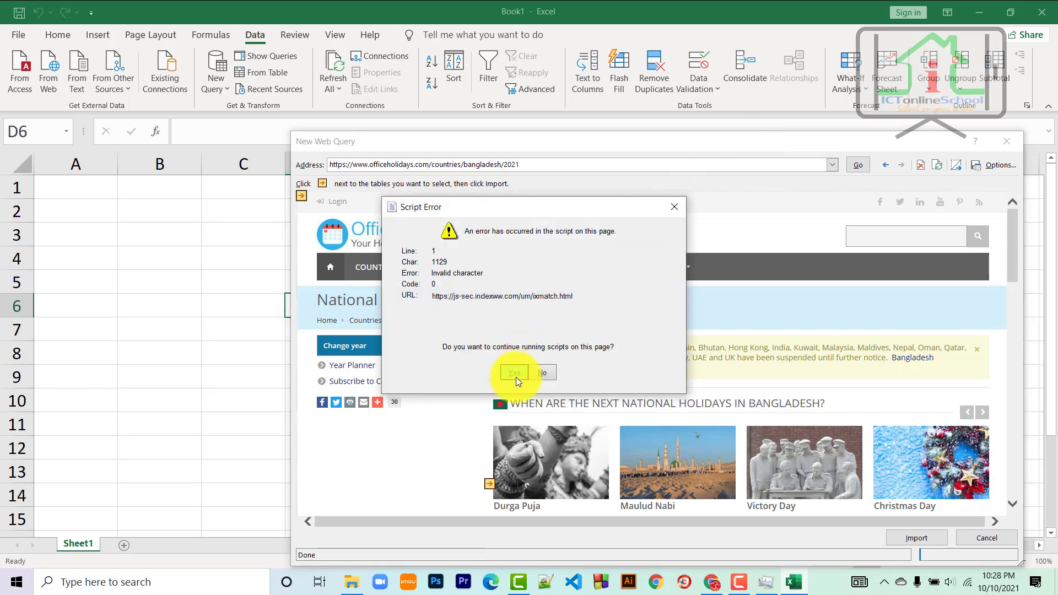
{"action": "left_click", "coordinate": [517, 379]}
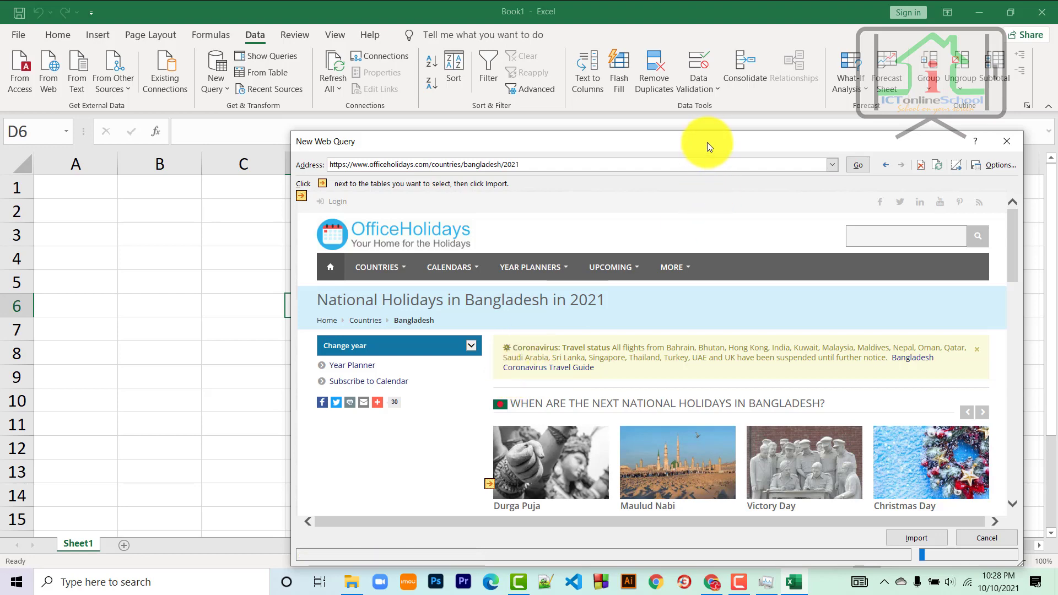
- Reposition and further enlarge the web query window so more of the holidays page fits in it
{"action": "left_click_drag", "start_coordinate": [706, 143], "coordinate": [591, 45]}
{"action": "left_click", "coordinate": [801, 442]}
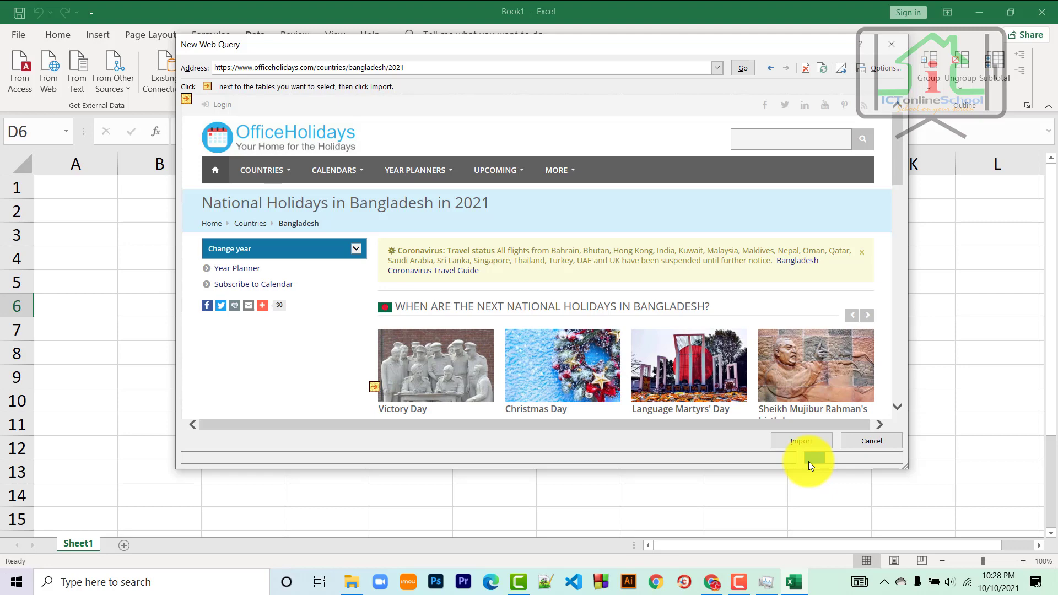
{"action": "left_click_drag", "start_coordinate": [906, 469], "coordinate": [1052, 548]}
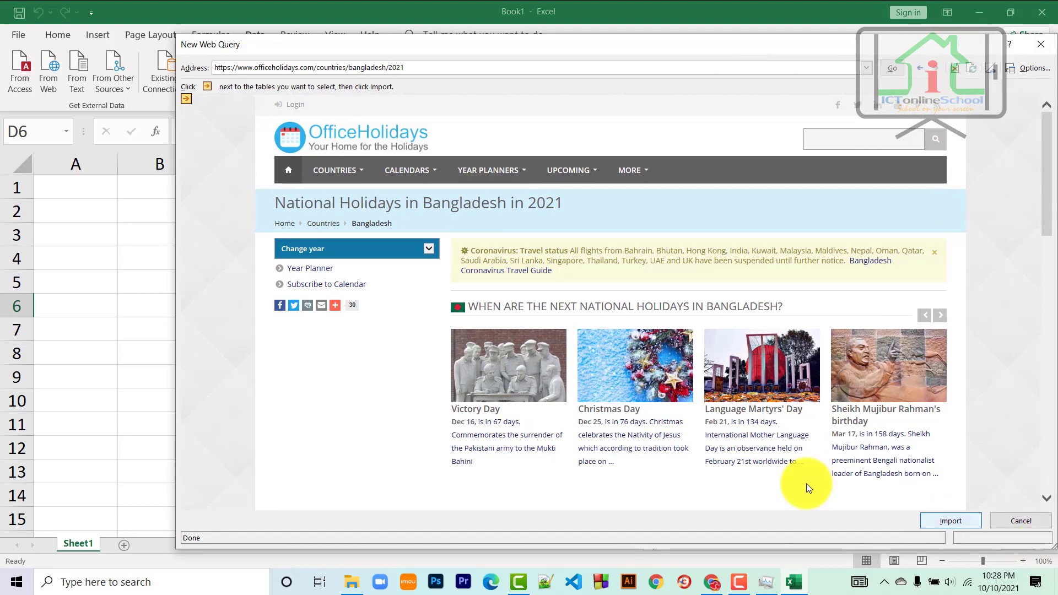
{"action": "left_click_drag", "start_coordinate": [621, 45], "coordinate": [504, 11]}
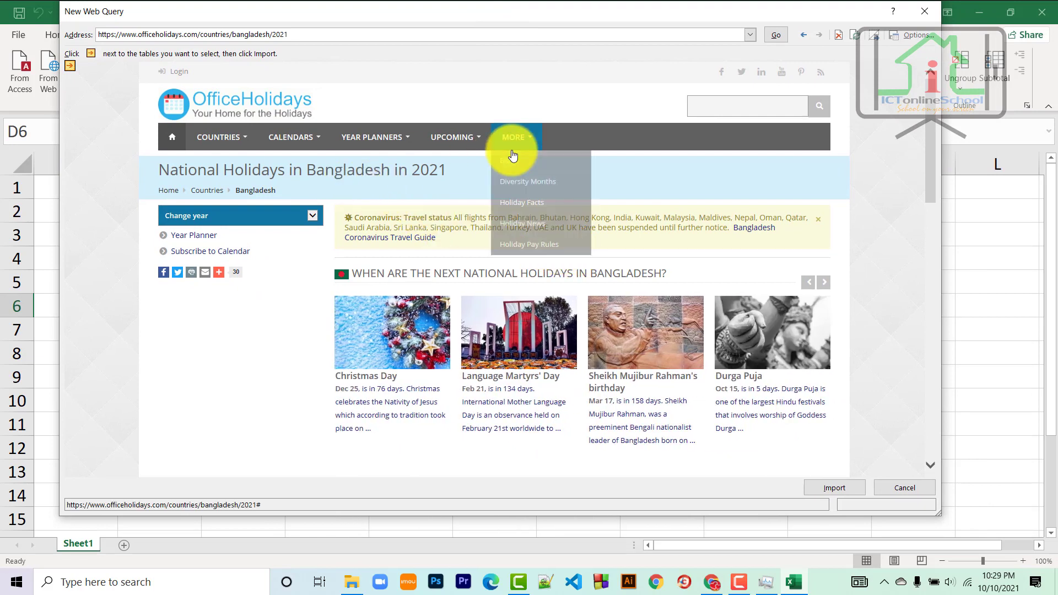
- Mark the "List of Holidays in Bangladesh in 2021" table on the web page and import it
{"action": "left_click", "coordinate": [71, 66]}
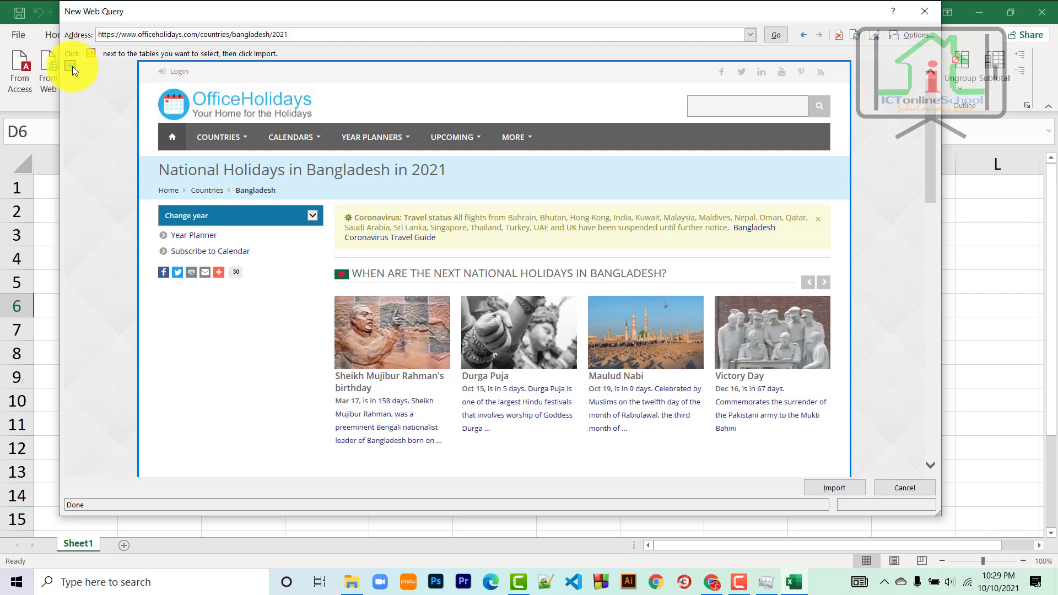
{"action": "scroll", "coordinate": [455, 331], "scroll_direction": "down", "scroll_amount": 10}
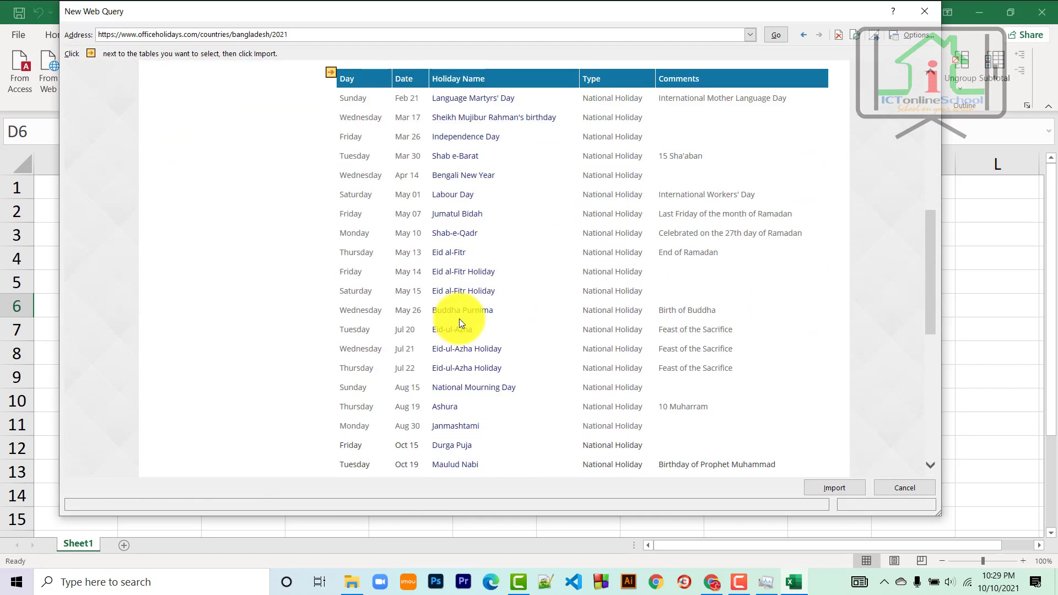
{"action": "scroll", "coordinate": [462, 320], "scroll_direction": "up", "scroll_amount": 2}
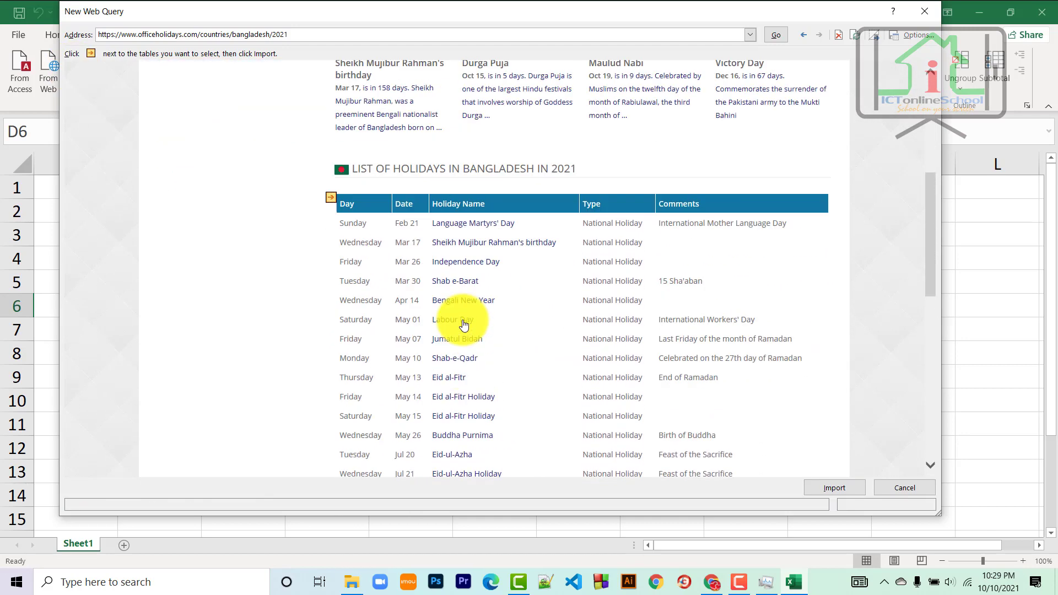
{"action": "left_click", "coordinate": [333, 197]}
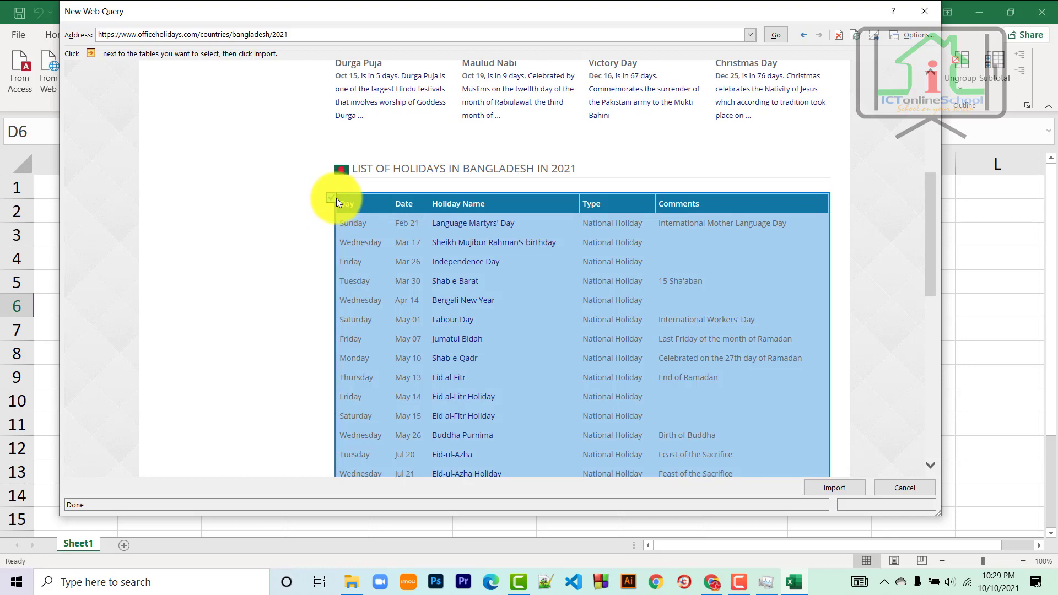
{"action": "left_click", "coordinate": [829, 485]}
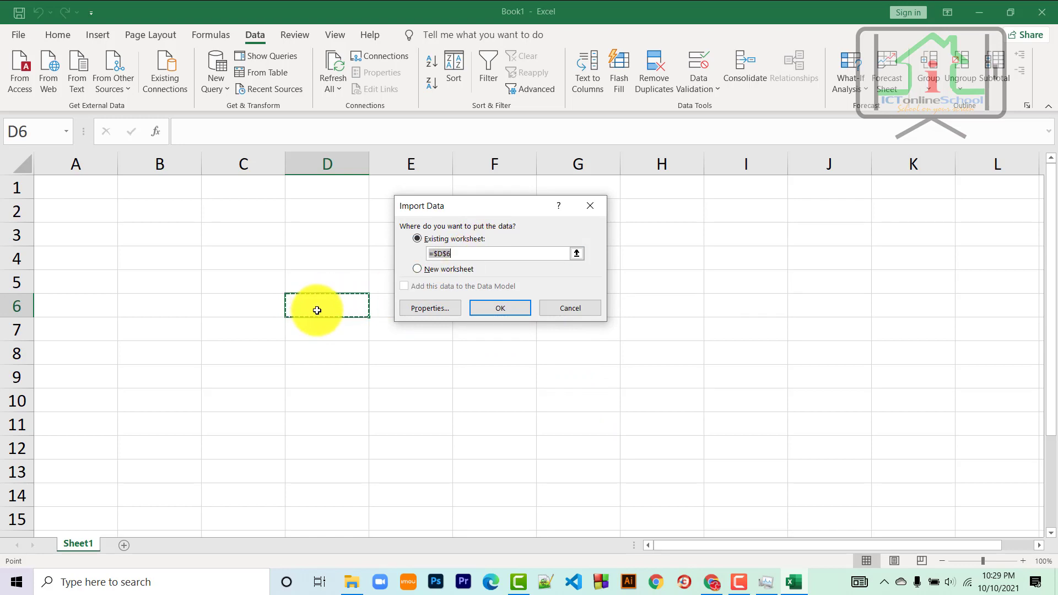
- Place the imported web data in the existing worksheet starting at cell D8 of Sheet1
{"action": "left_click", "coordinate": [579, 254]}
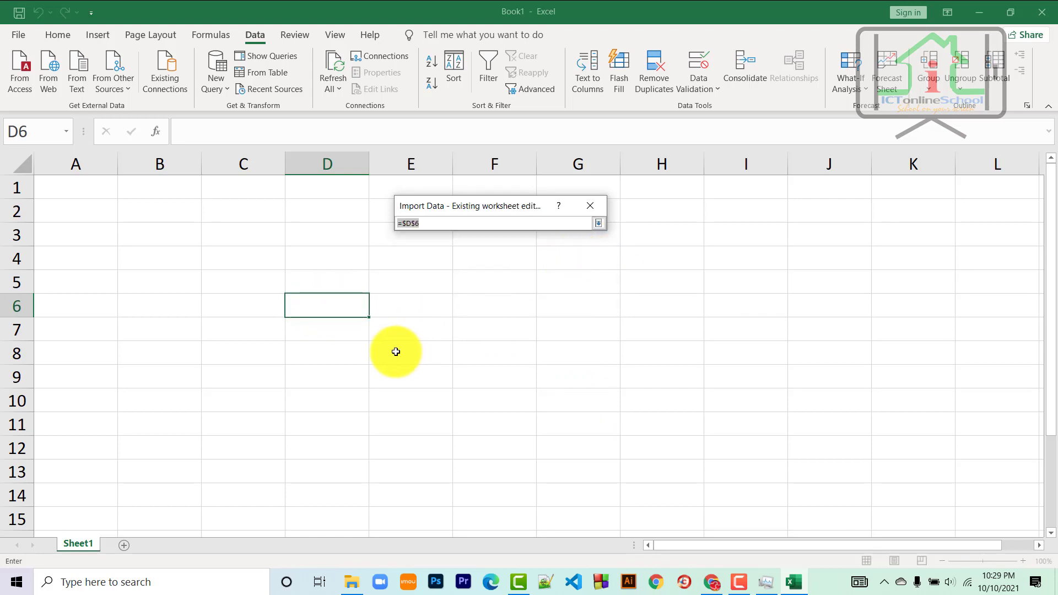
{"action": "left_click", "coordinate": [326, 353]}
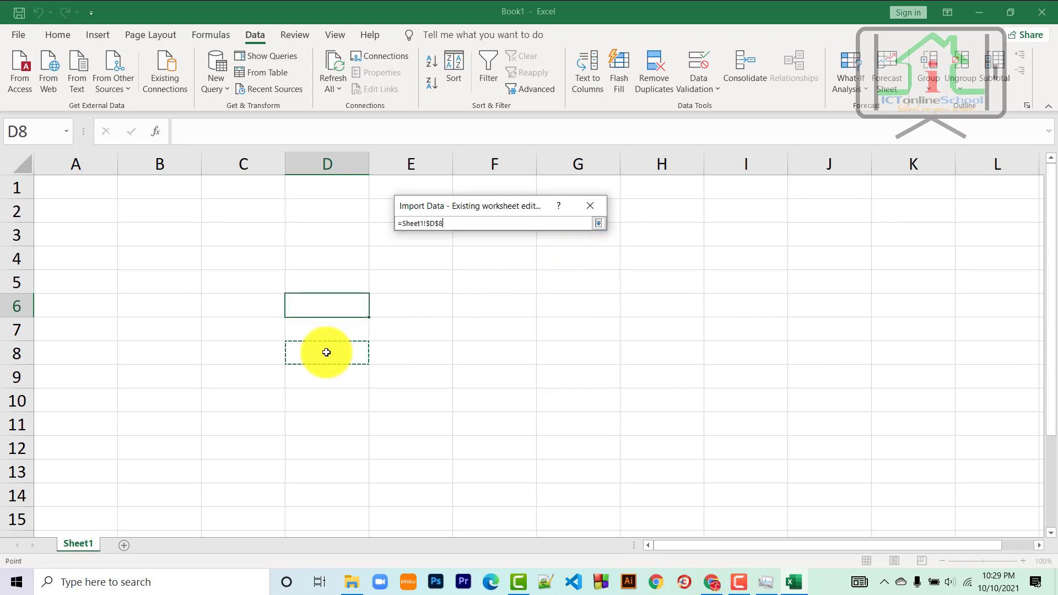
{"action": "left_click", "coordinate": [599, 224]}
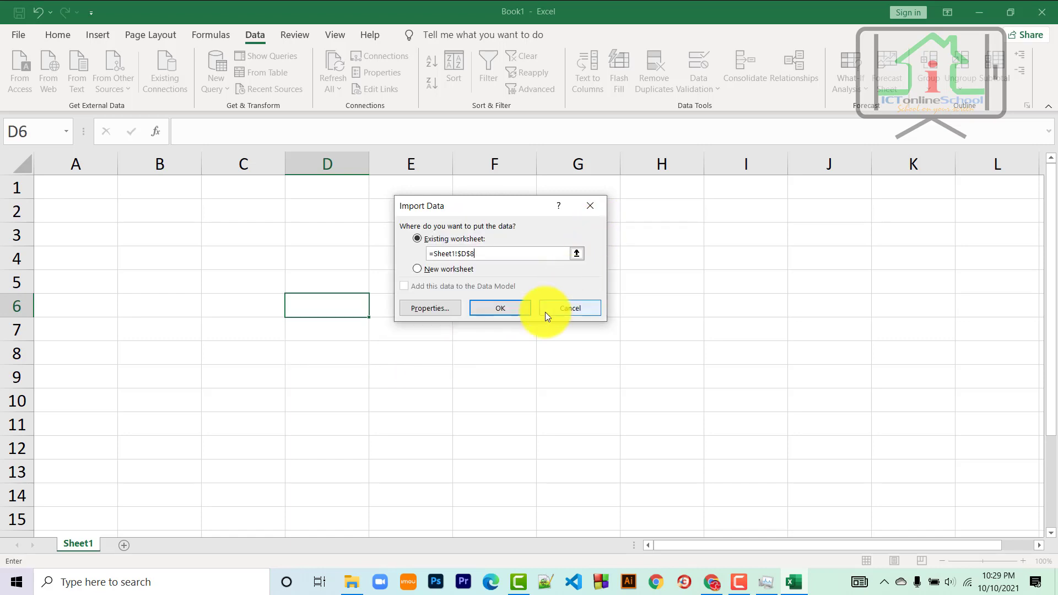
{"action": "left_click", "coordinate": [502, 308]}
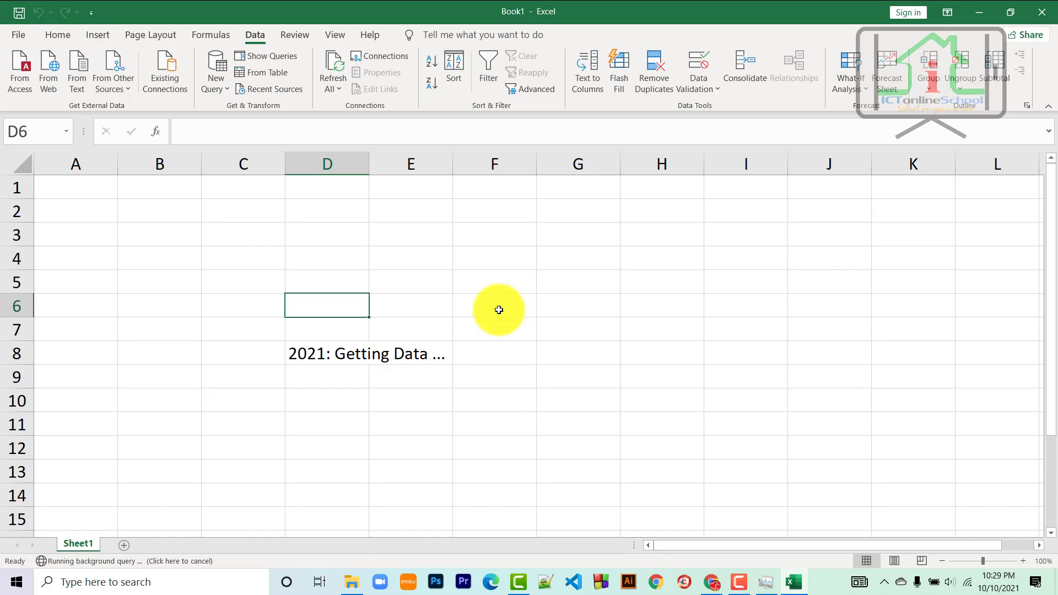
- Widen the Date column E of the imported table and look through the holiday rows
{"action": "scroll", "coordinate": [501, 304], "scroll_direction": "down", "scroll_amount": 3}
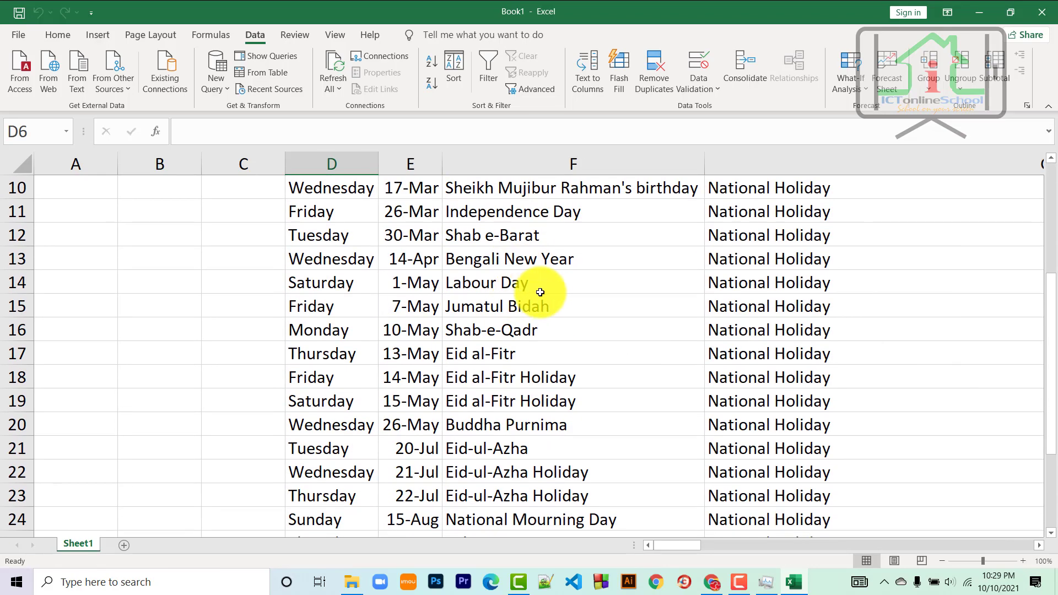
{"action": "scroll", "coordinate": [507, 292], "scroll_direction": "up", "scroll_amount": 3}
{"action": "scroll", "coordinate": [456, 277], "scroll_direction": "down", "scroll_amount": 2}
{"action": "left_click_drag", "start_coordinate": [443, 160], "coordinate": [492, 160]}
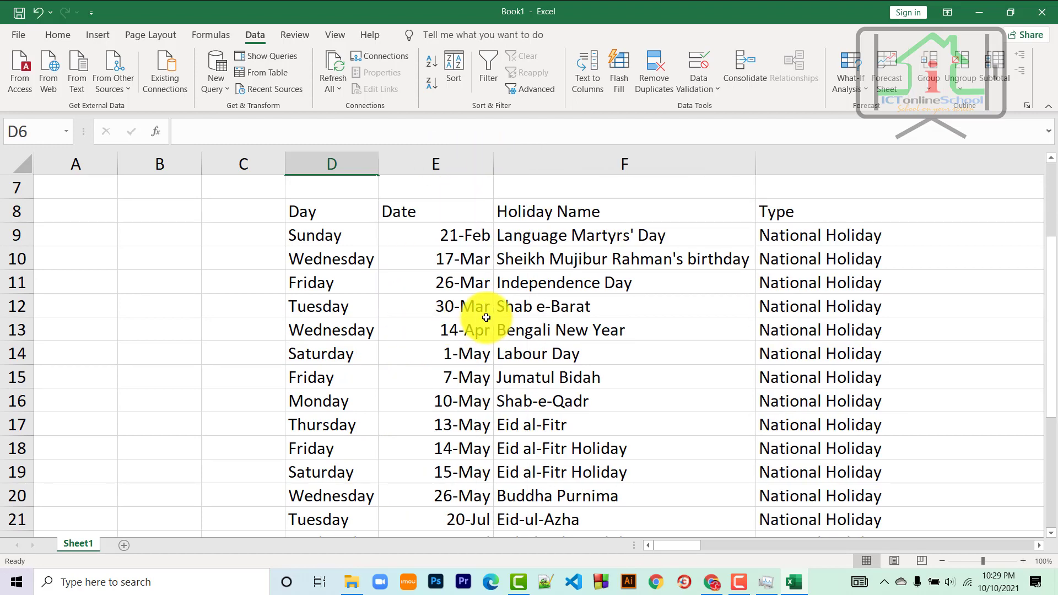
{"action": "scroll", "coordinate": [425, 329], "scroll_direction": "down", "scroll_amount": 4}
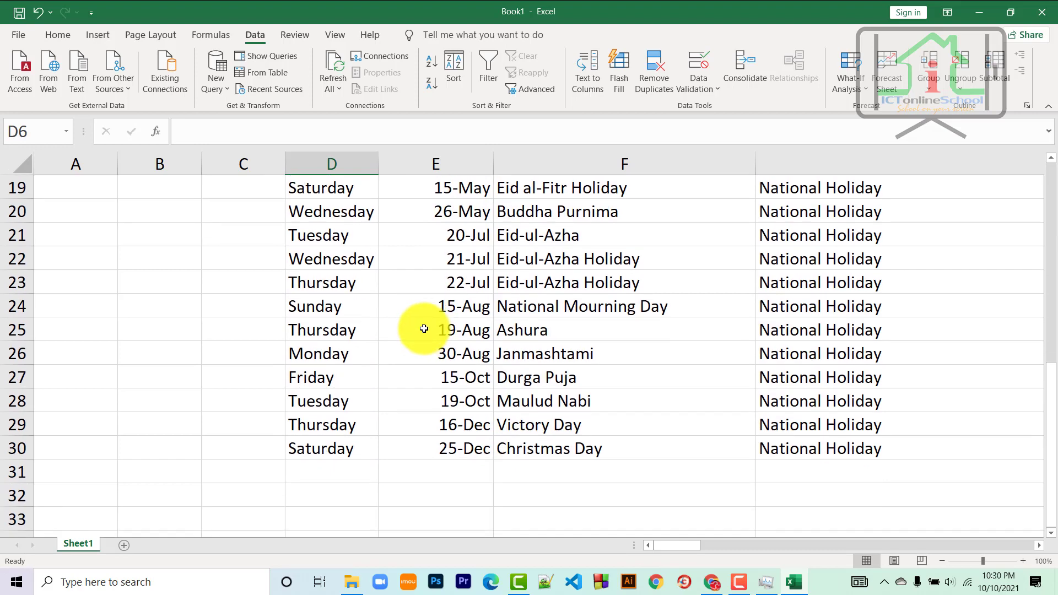
{"action": "scroll", "coordinate": [440, 333], "scroll_direction": "up", "scroll_amount": 2}
{"action": "scroll", "coordinate": [440, 333], "scroll_direction": "up", "scroll_amount": 1}
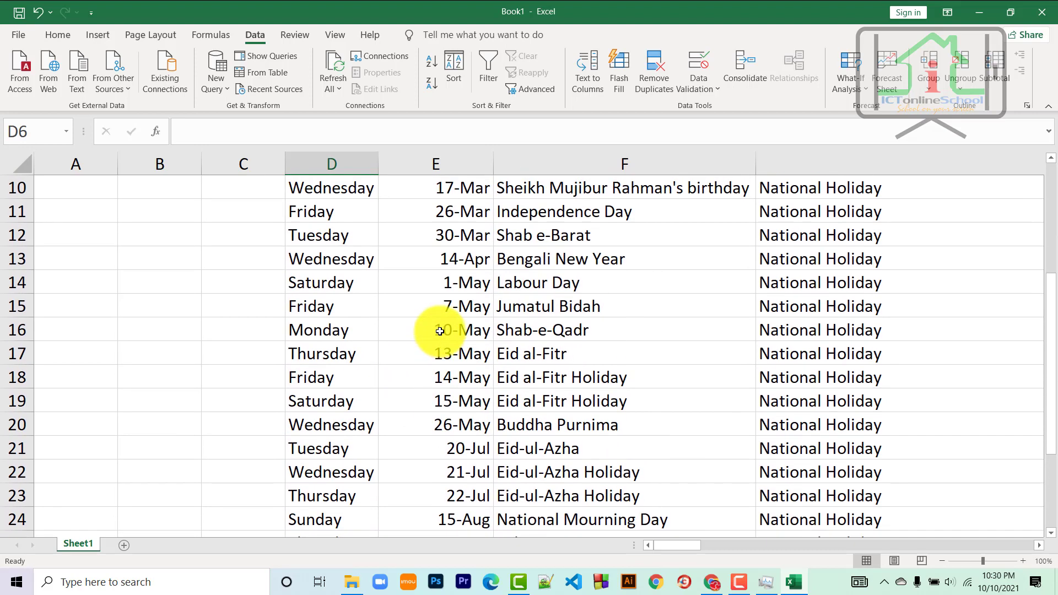
{"action": "scroll", "coordinate": [440, 331], "scroll_direction": "up", "scroll_amount": 2}
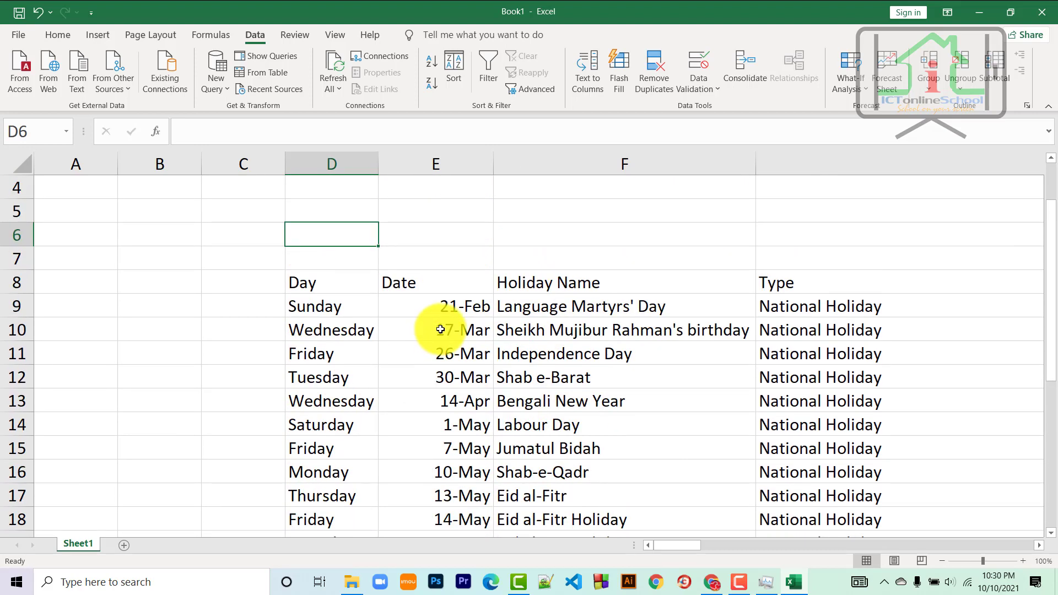
{"action": "scroll", "coordinate": [448, 331], "scroll_direction": "down", "scroll_amount": 2}
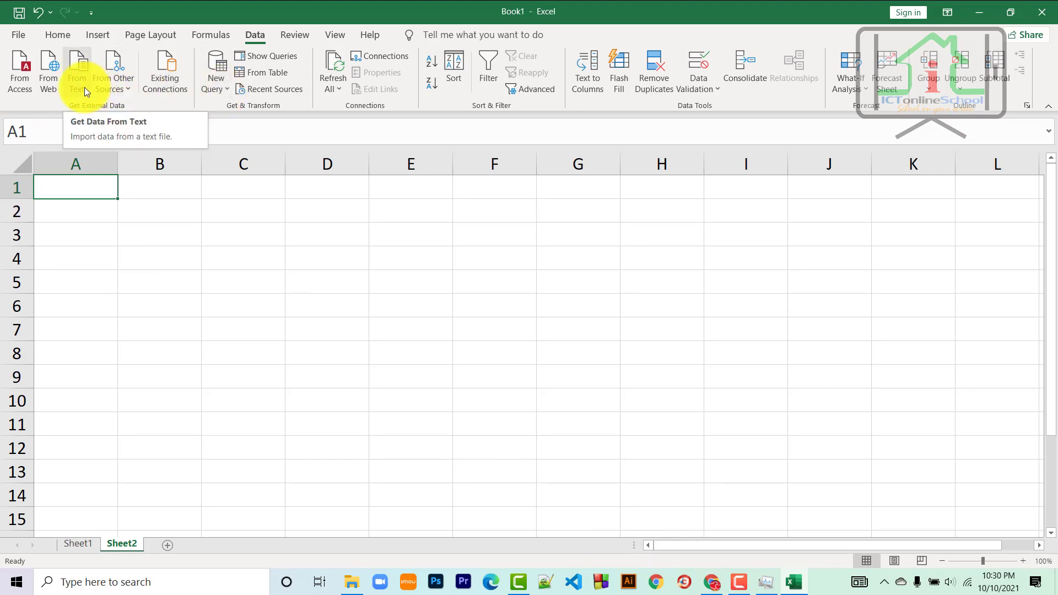
- Start a new web query on Sheet2 and load dsebd.org, continuing to run scripts despite the script error
{"action": "left_click", "coordinate": [60, 87]}
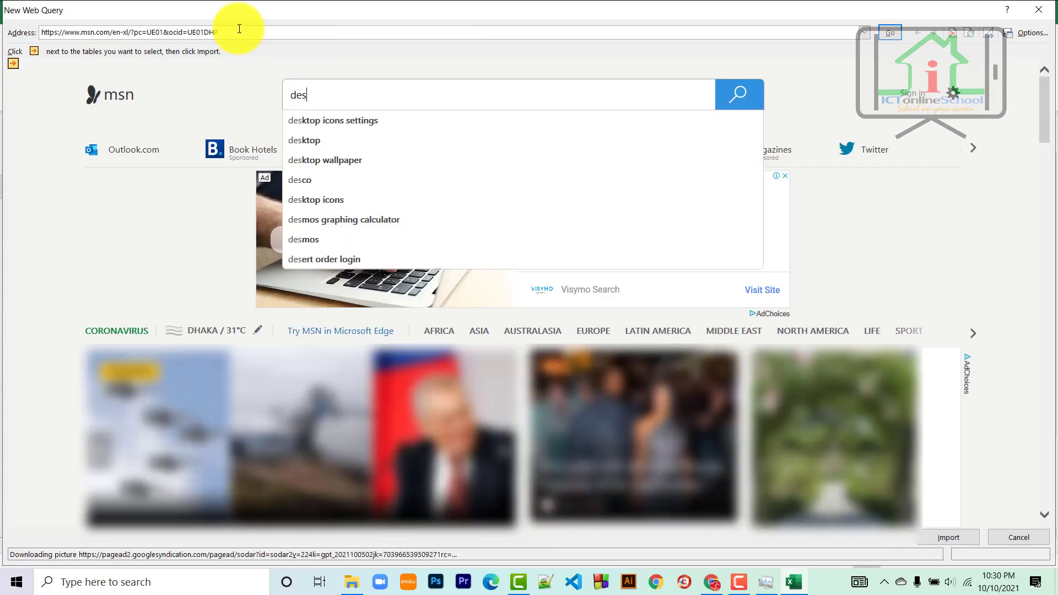
{"action": "left_click_drag", "start_coordinate": [238, 29], "coordinate": [4, 26]}
{"action": "type", "text": "dse"}
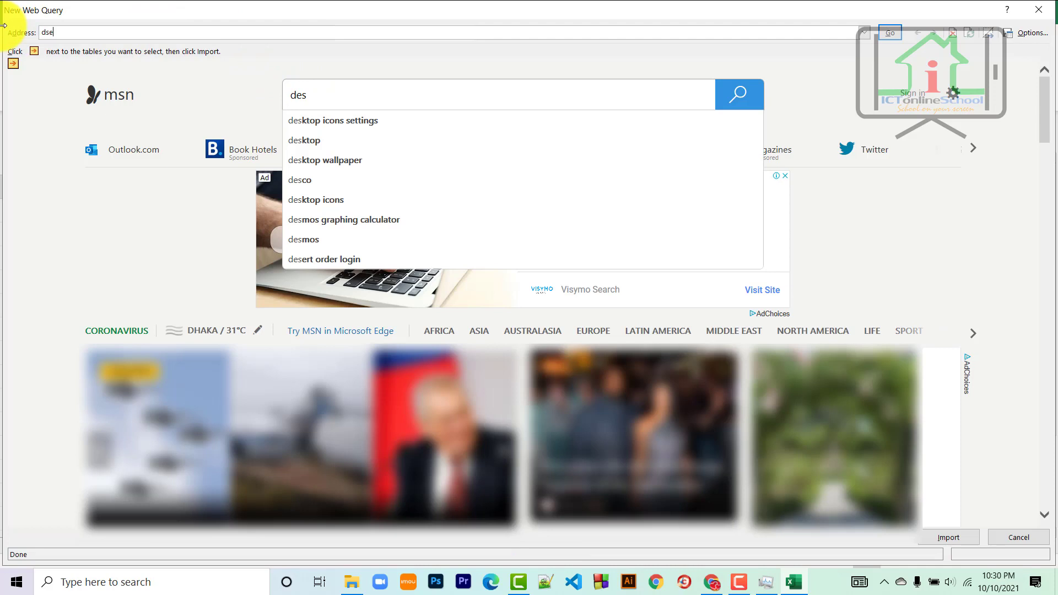
{"action": "type", "text": "bd.org"}
{"action": "key", "text": "Return"}
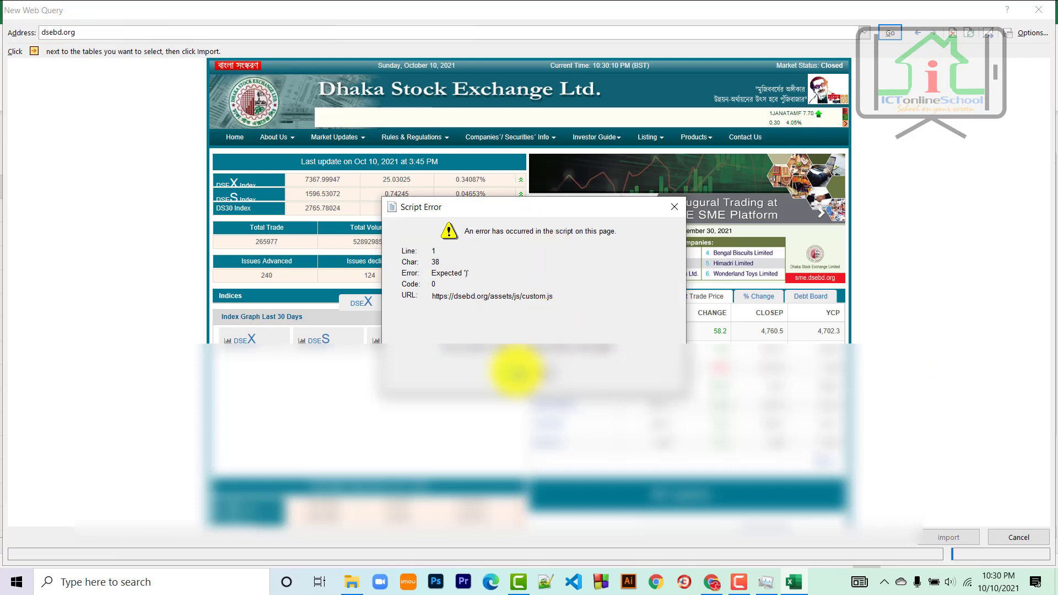
{"action": "left_click", "coordinate": [517, 374]}
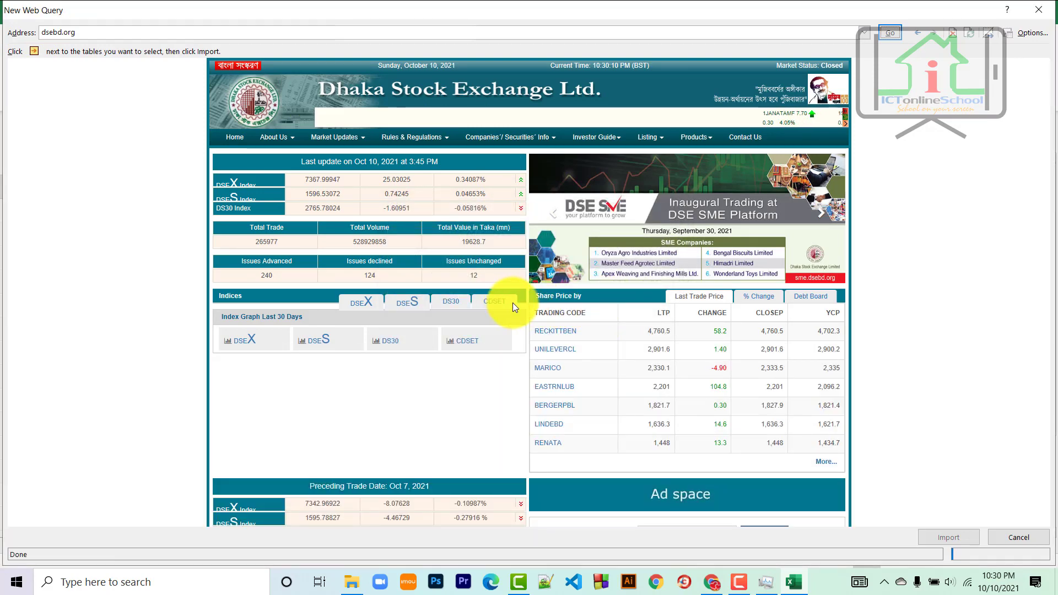
- Look through the Dhaka Stock Exchange page and mark the Market Highlights table for import
{"action": "scroll", "coordinate": [507, 305], "scroll_direction": "down", "scroll_amount": 5}
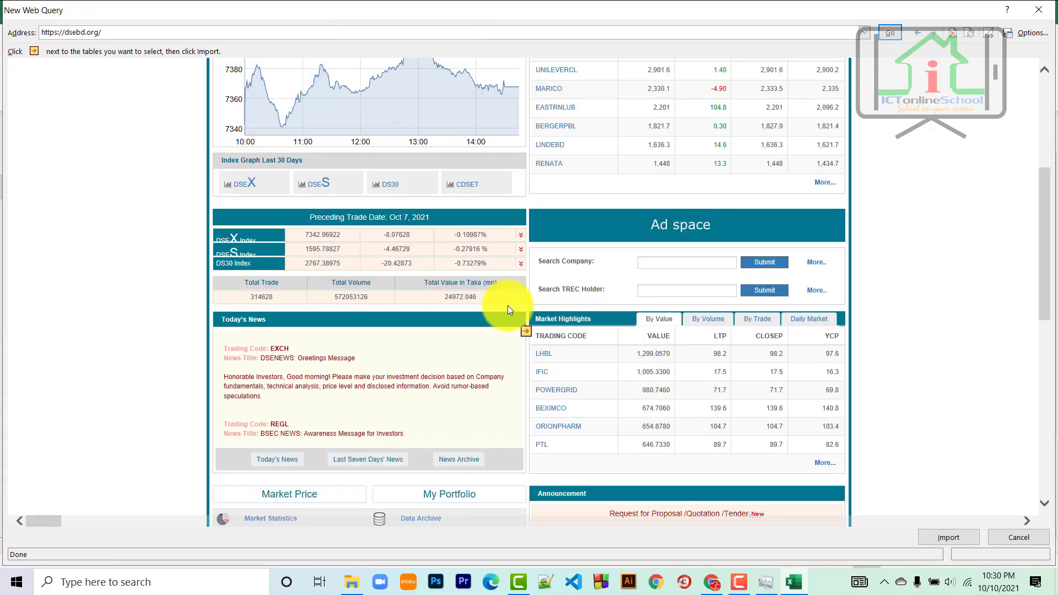
{"action": "scroll", "coordinate": [474, 348], "scroll_direction": "down", "scroll_amount": 1}
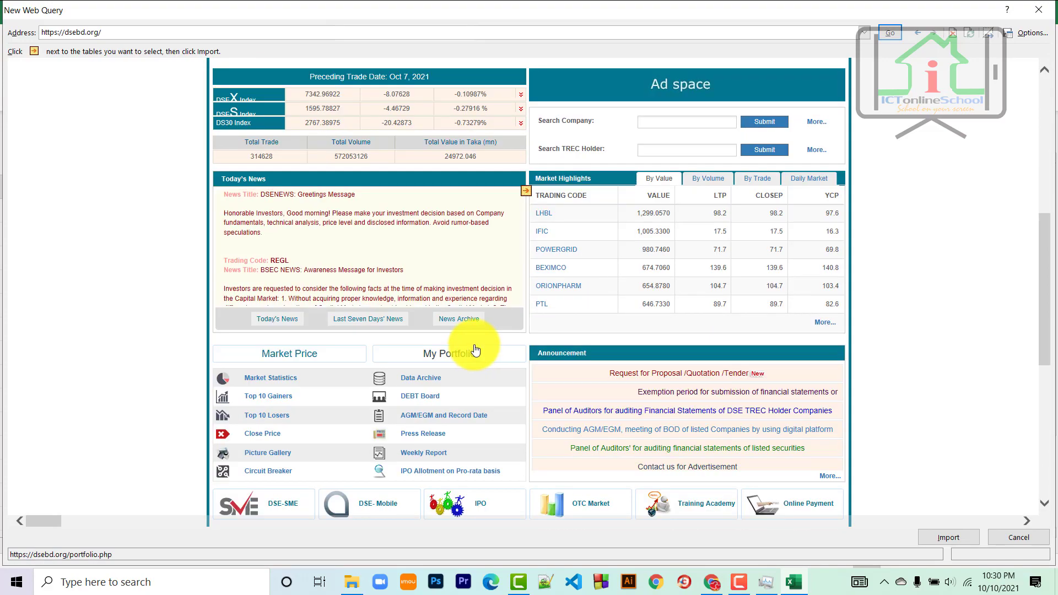
{"action": "scroll", "coordinate": [581, 311], "scroll_direction": "up", "scroll_amount": 2}
{"action": "scroll", "coordinate": [583, 309], "scroll_direction": "down", "scroll_amount": 4}
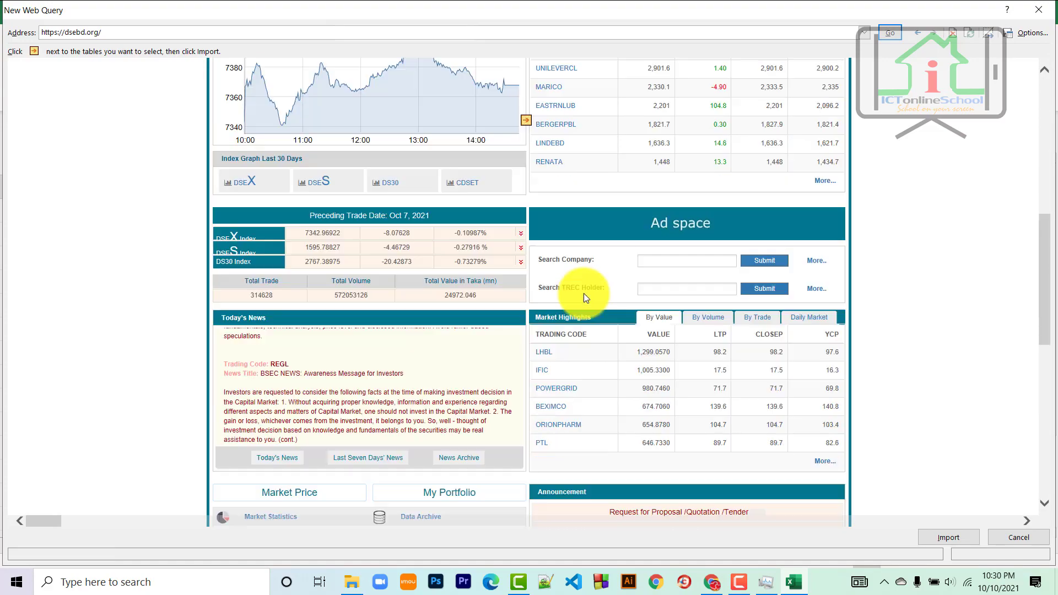
{"action": "scroll", "coordinate": [437, 243], "scroll_direction": "up", "scroll_amount": 5}
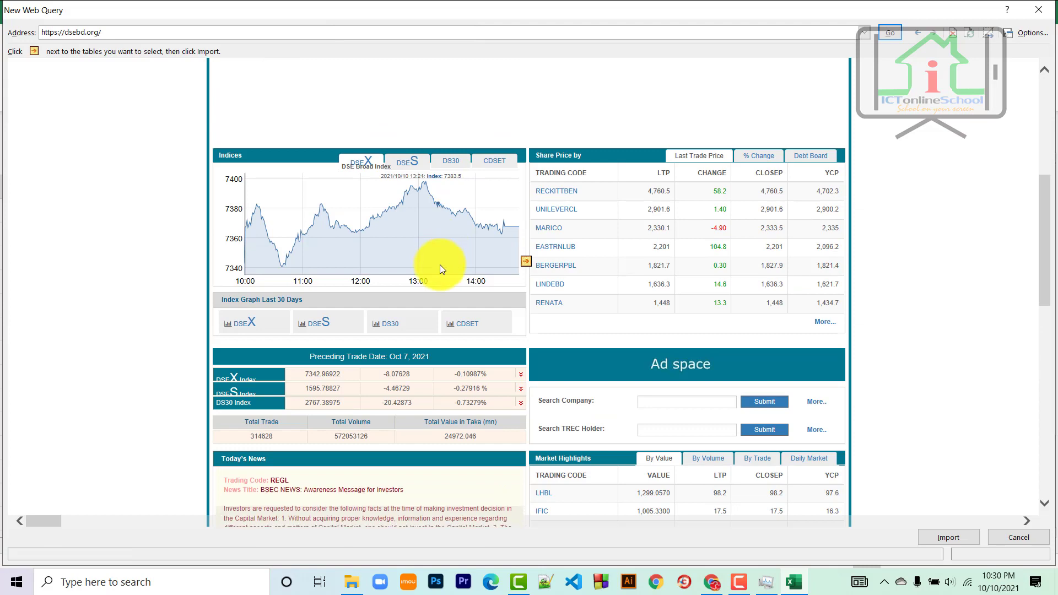
{"action": "scroll", "coordinate": [386, 271], "scroll_direction": "down", "scroll_amount": 4}
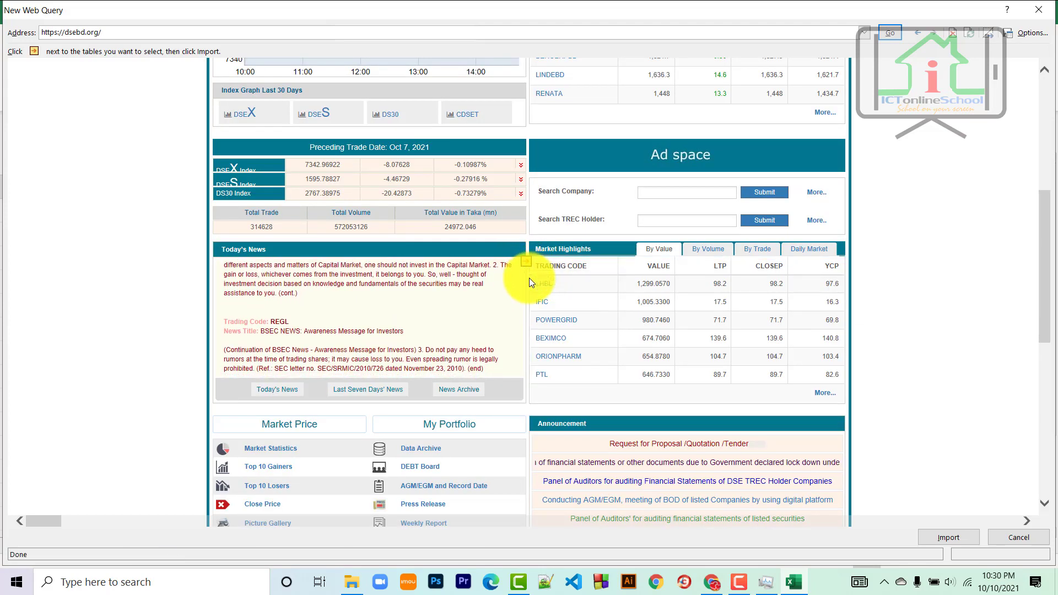
{"action": "left_click", "coordinate": [526, 263]}
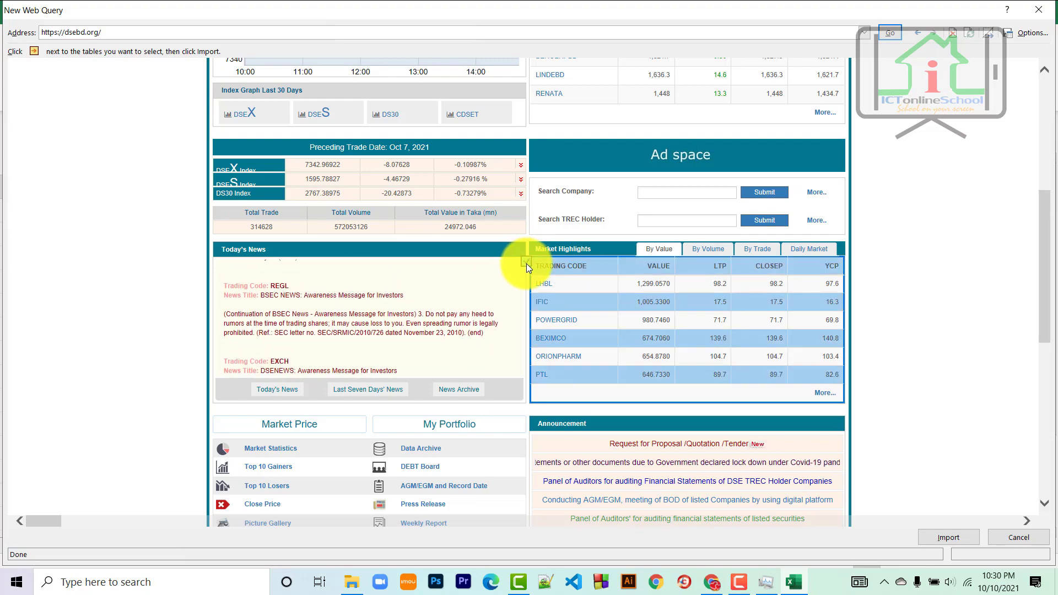
- Check the rest of the page for importable tables and also mark the Share Price by table
{"action": "scroll", "coordinate": [528, 267], "scroll_direction": "down", "scroll_amount": 4}
{"action": "scroll", "coordinate": [528, 267], "scroll_direction": "down", "scroll_amount": 5}
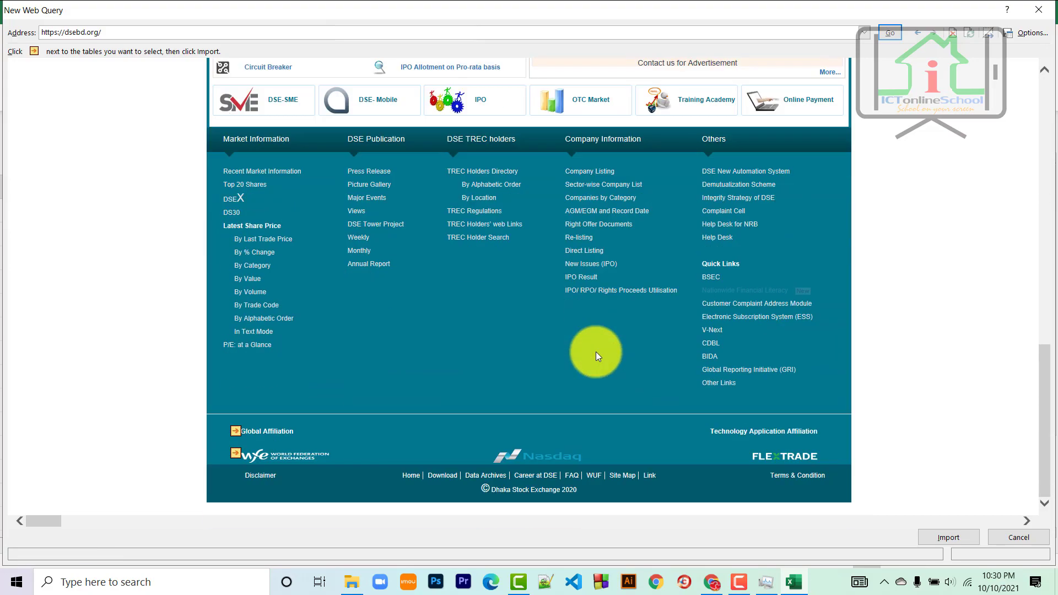
{"action": "scroll", "coordinate": [597, 351], "scroll_direction": "up", "scroll_amount": 6}
{"action": "scroll", "coordinate": [592, 295], "scroll_direction": "up", "scroll_amount": 10}
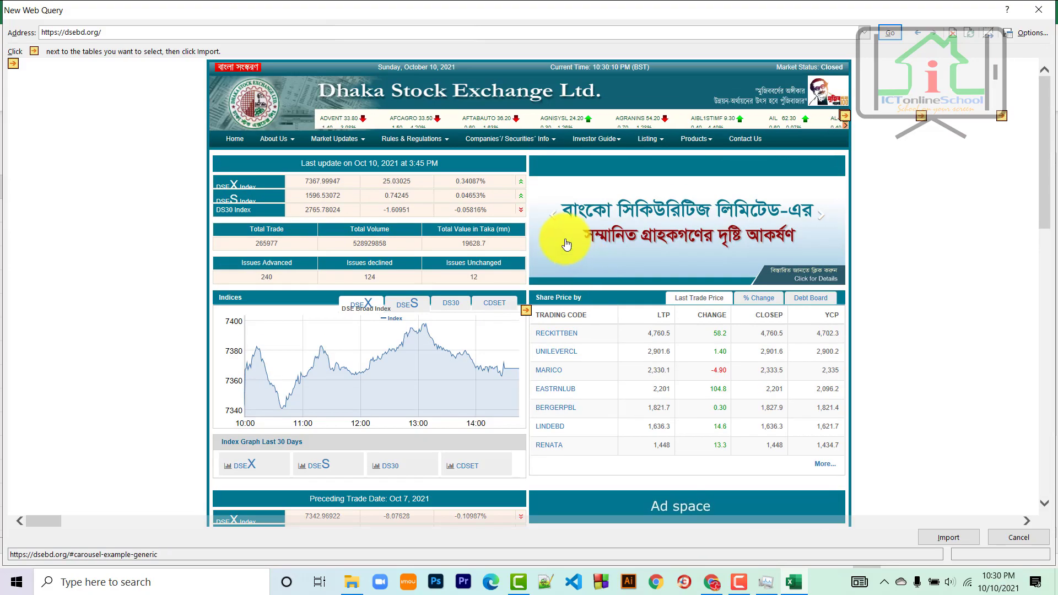
{"action": "scroll", "coordinate": [551, 331], "scroll_direction": "down", "scroll_amount": 8}
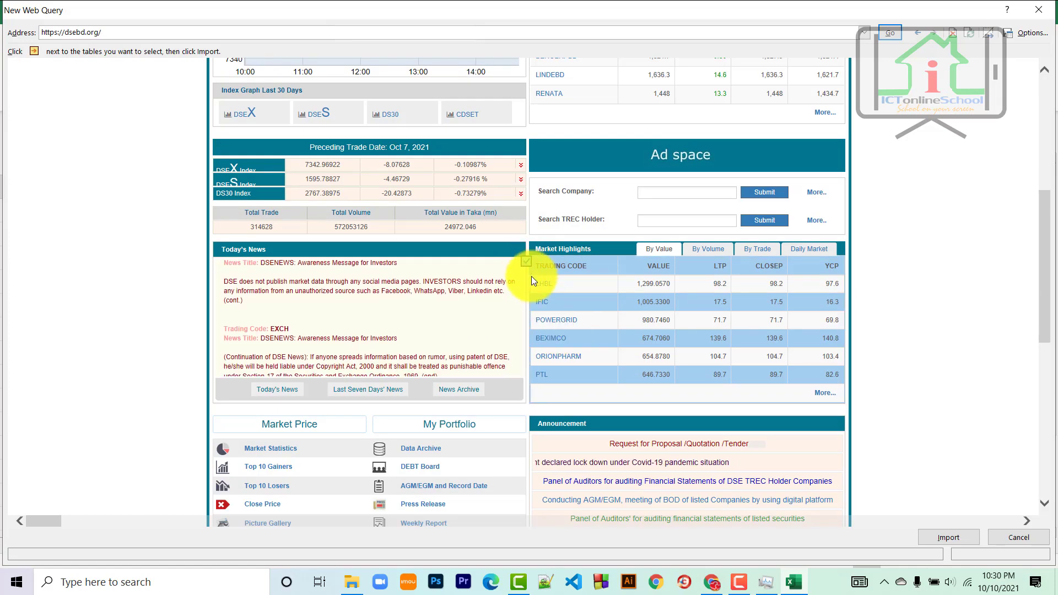
{"action": "scroll", "coordinate": [534, 275], "scroll_direction": "up", "scroll_amount": 3}
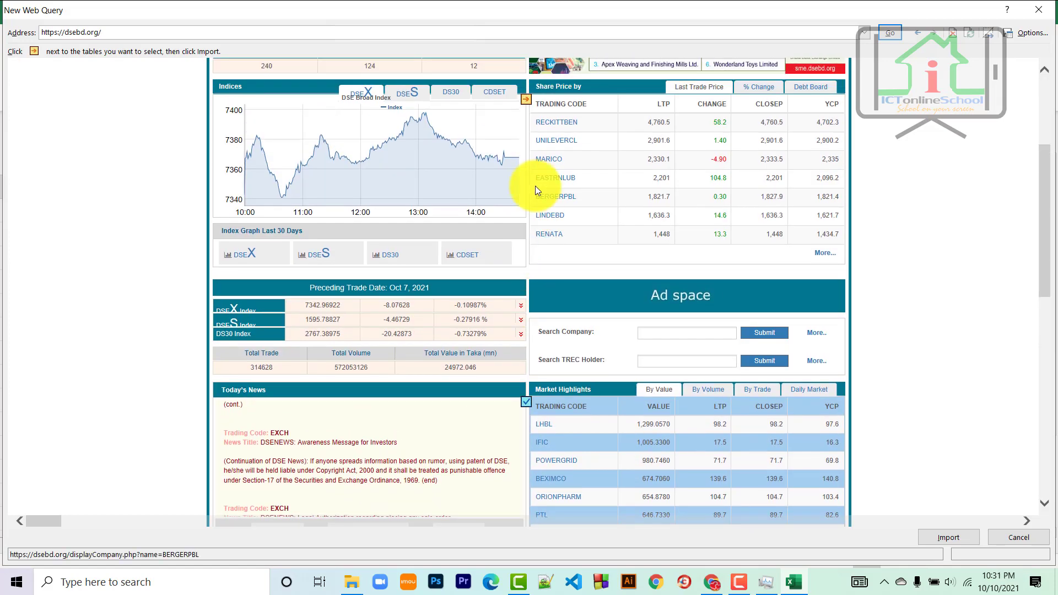
{"action": "left_click", "coordinate": [528, 98]}
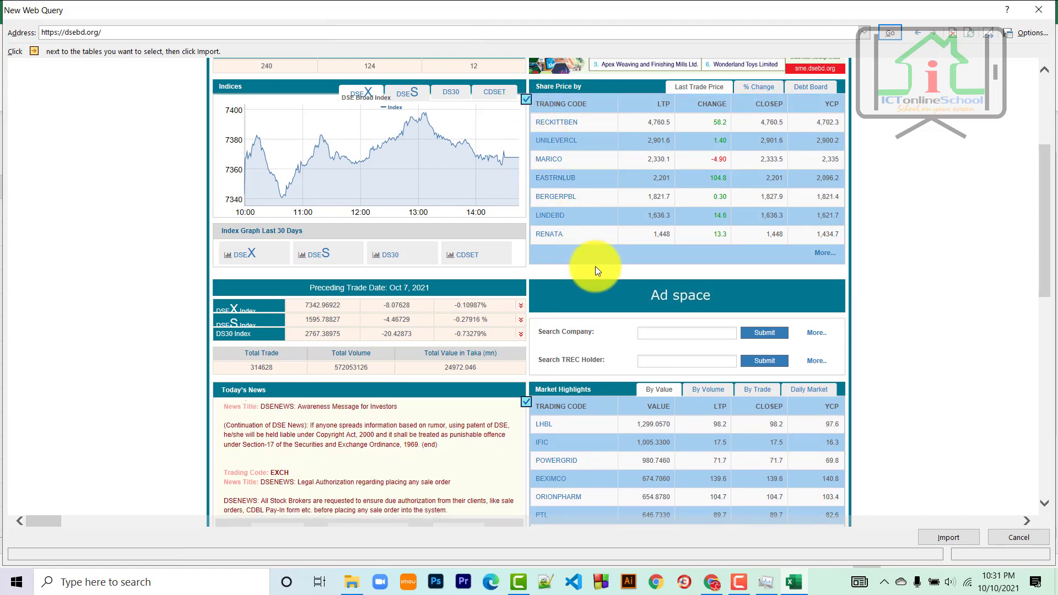
- Review the two marked tables and import them into the existing worksheet at cell A1 of Sheet2
{"action": "scroll", "coordinate": [693, 347], "scroll_direction": "up", "scroll_amount": 4}
{"action": "scroll", "coordinate": [656, 357], "scroll_direction": "down", "scroll_amount": 7}
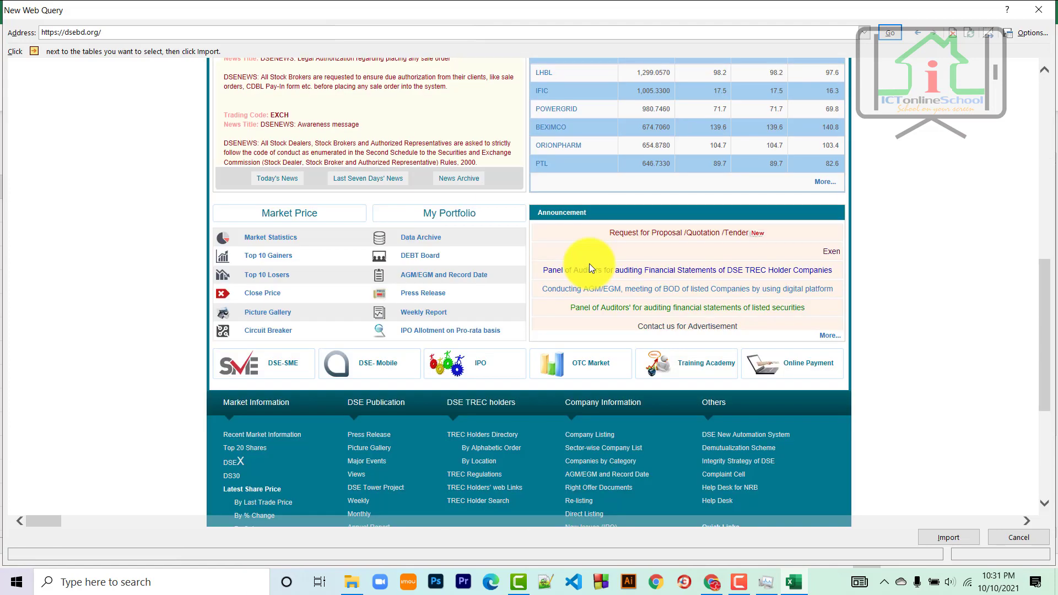
{"action": "scroll", "coordinate": [590, 264], "scroll_direction": "down", "scroll_amount": 4}
{"action": "scroll", "coordinate": [512, 204], "scroll_direction": "up", "scroll_amount": 8}
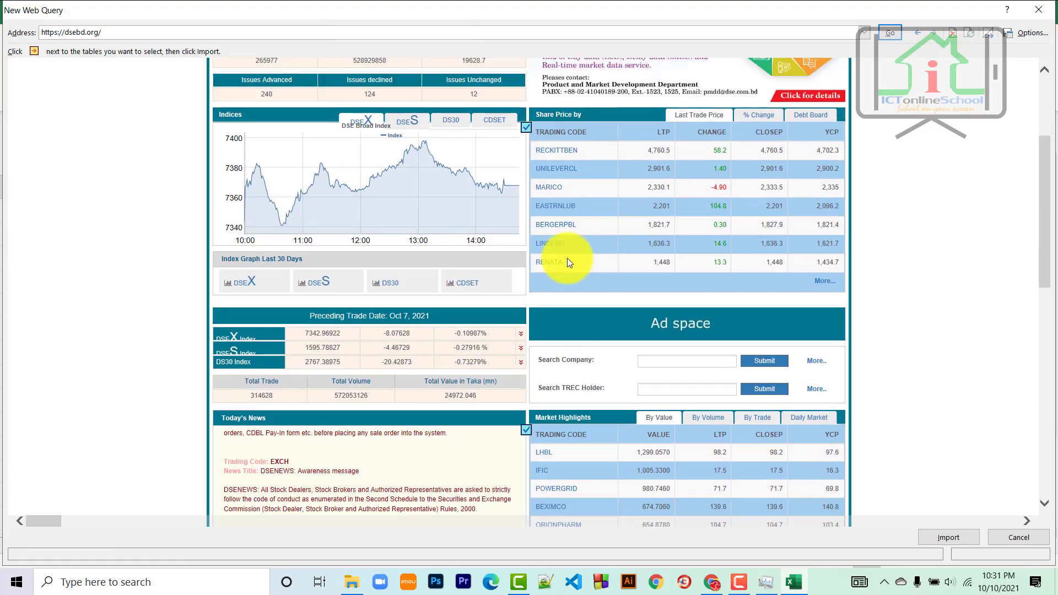
{"action": "scroll", "coordinate": [567, 258], "scroll_direction": "down", "scroll_amount": 5}
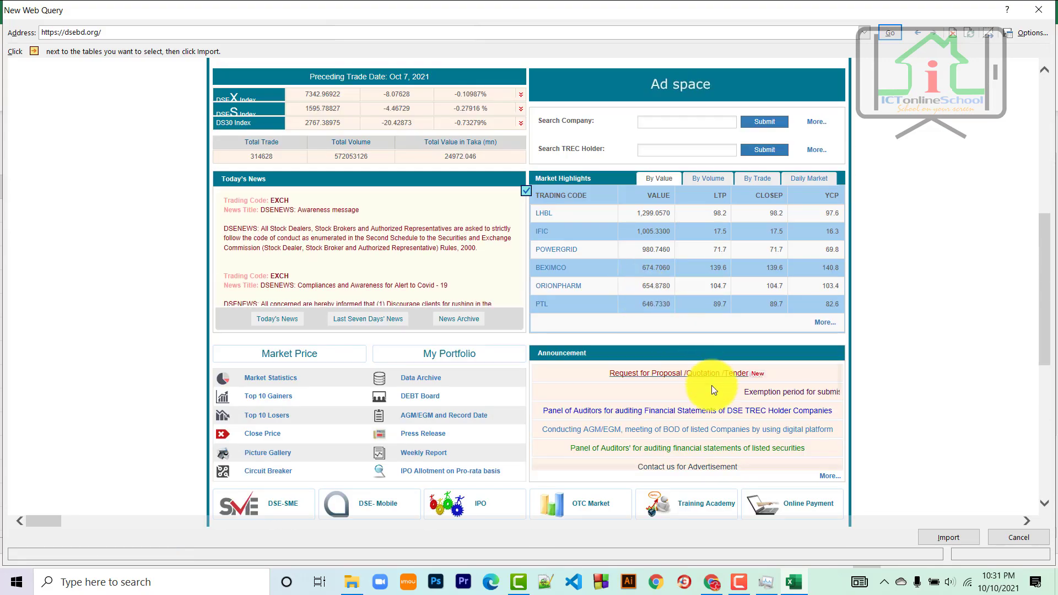
{"action": "left_click", "coordinate": [941, 536]}
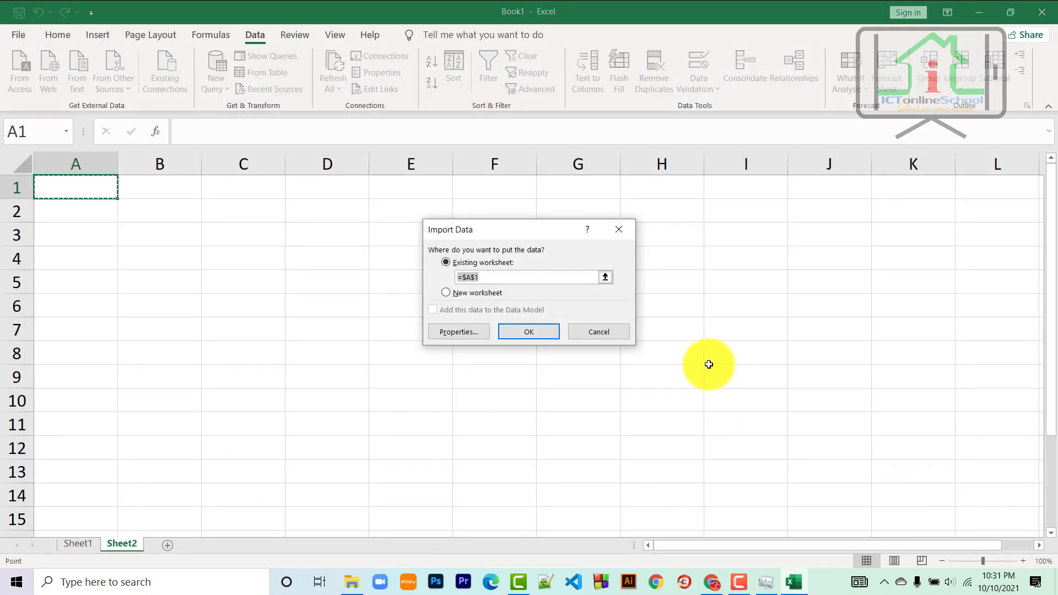
{"action": "left_click", "coordinate": [530, 332]}
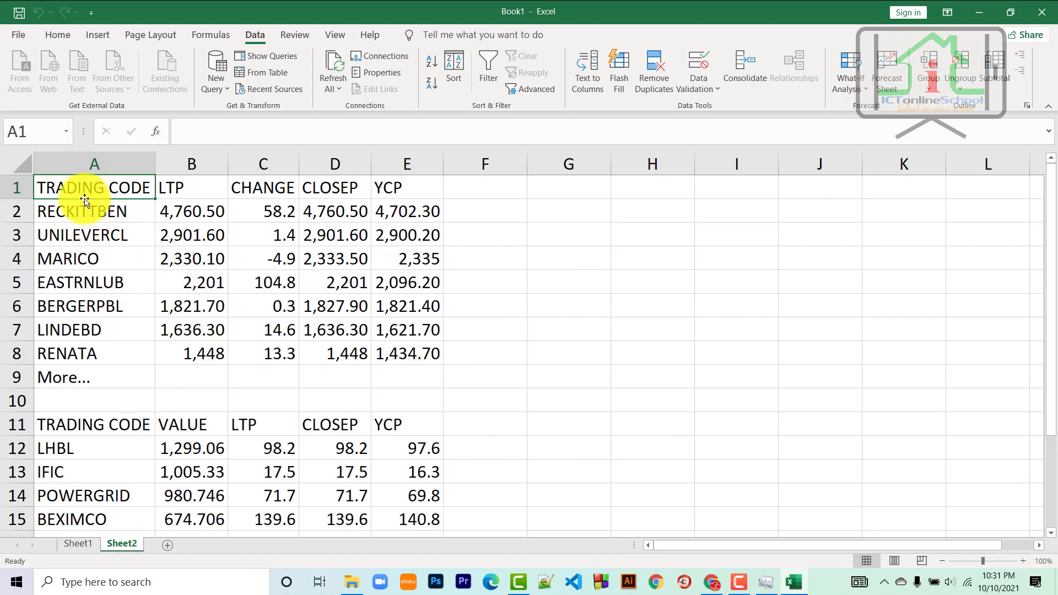
- Select cell A20 below the imported tables and load dsebd.org in a new web query, continuing to run scripts
{"action": "scroll", "coordinate": [138, 377], "scroll_direction": "down", "scroll_amount": 3}
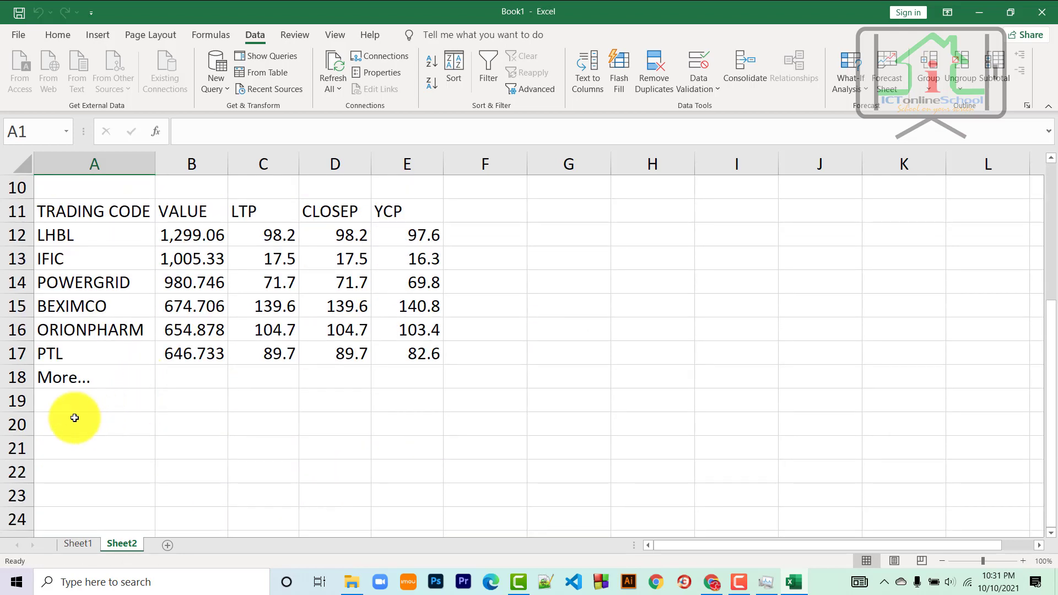
{"action": "left_click", "coordinate": [55, 427]}
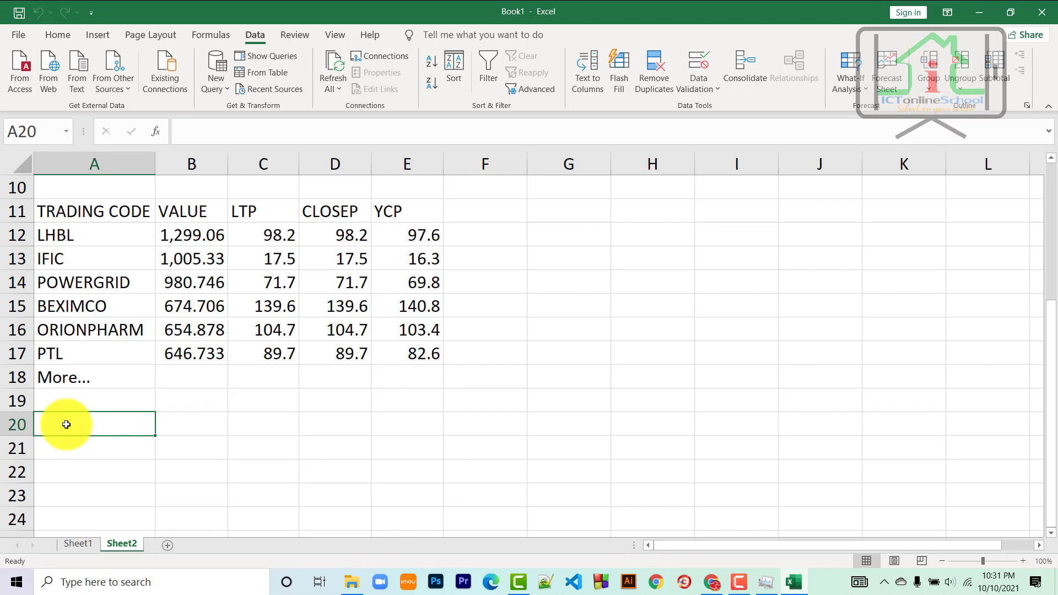
{"action": "left_click", "coordinate": [54, 83]}
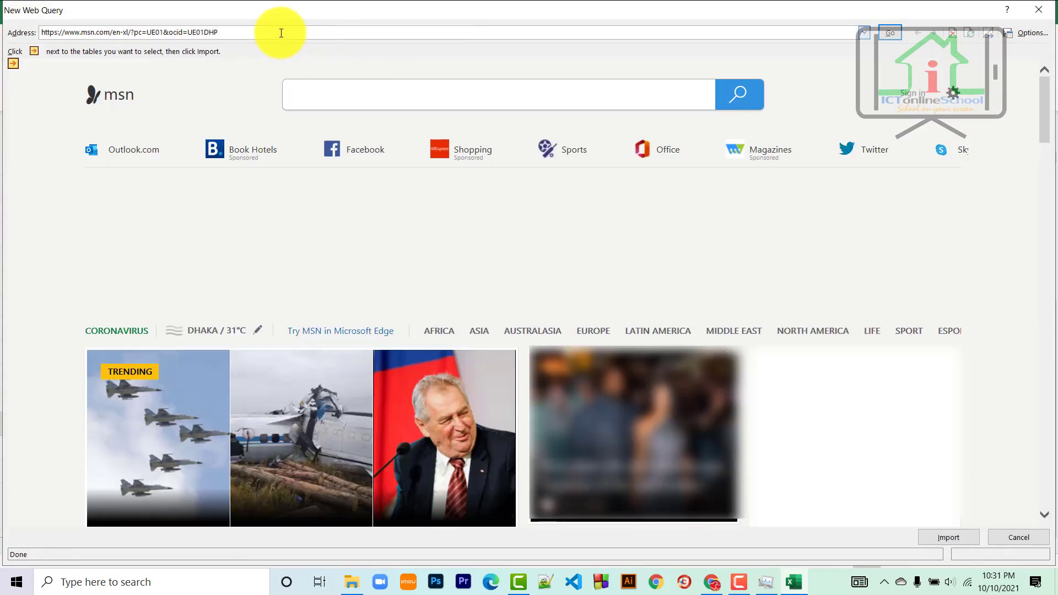
{"action": "left_click_drag", "start_coordinate": [279, 30], "coordinate": [9, 31]}
{"action": "type", "text": "dsebd.org"}
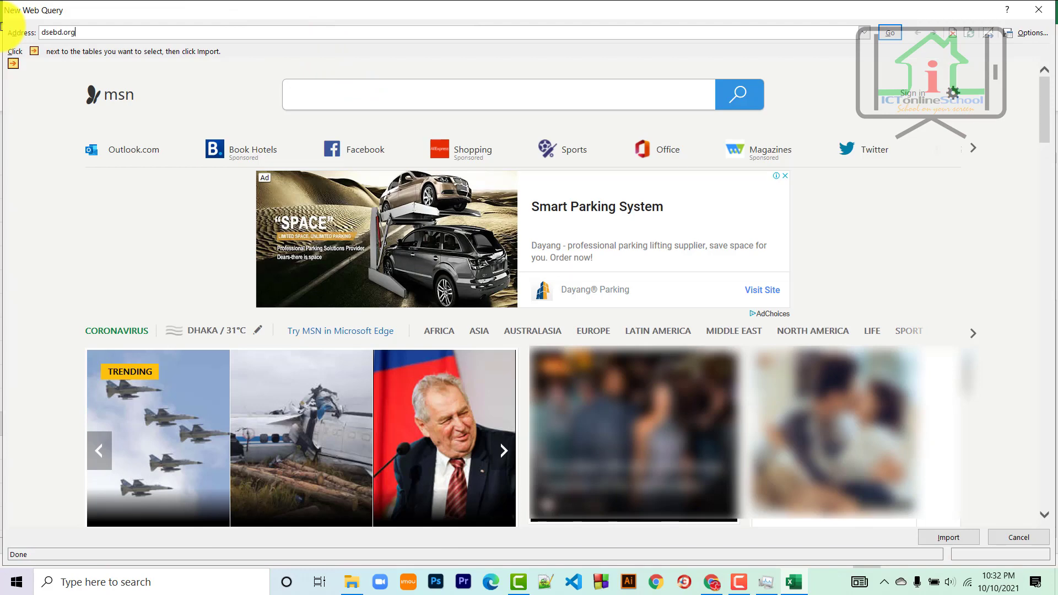
{"action": "key", "text": "Return"}
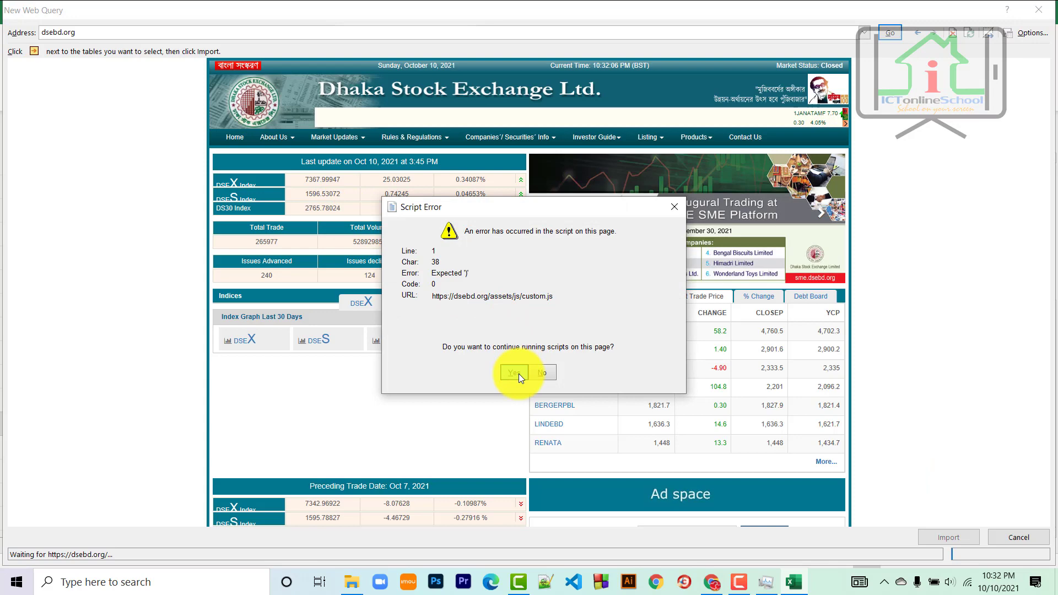
{"action": "left_click", "coordinate": [515, 373]}
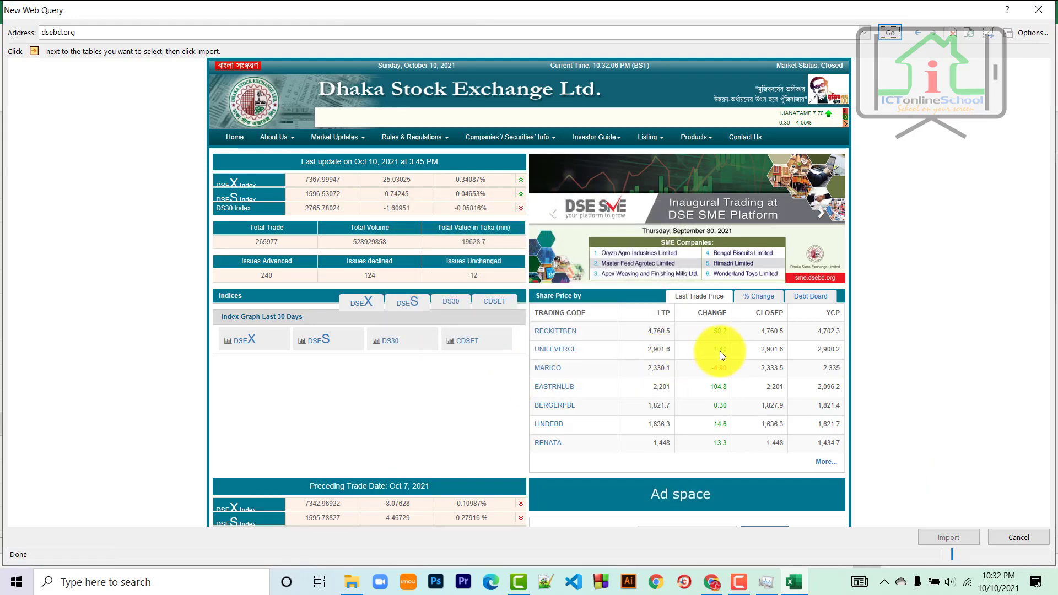
- Look over the stock exchange page and switch the Market Highlights table to its By Volume view
{"action": "scroll", "coordinate": [656, 337], "scroll_direction": "down", "scroll_amount": 10}
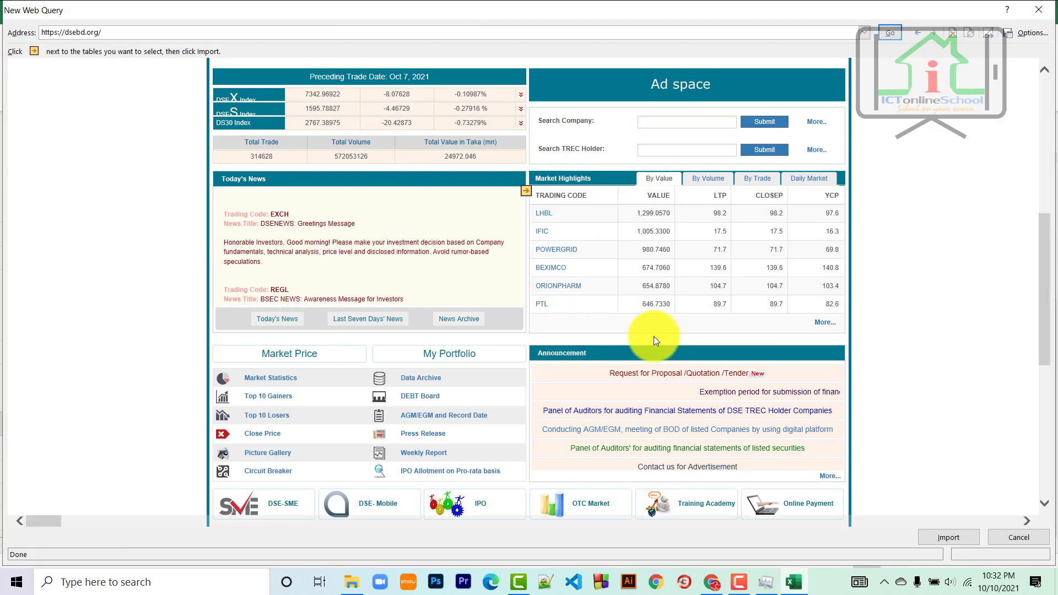
{"action": "scroll", "coordinate": [656, 327], "scroll_direction": "up", "scroll_amount": 10}
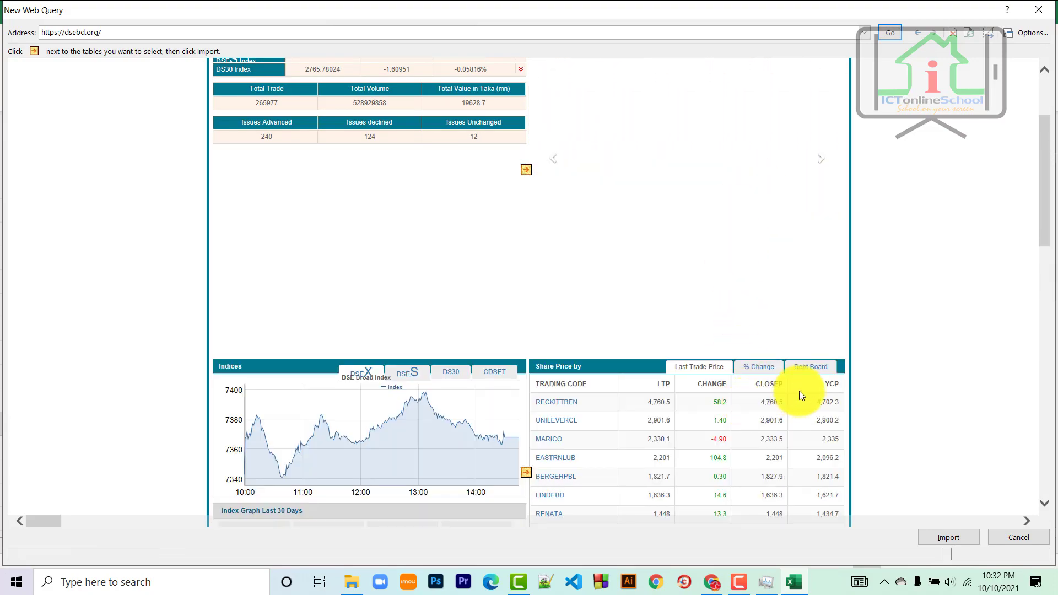
{"action": "scroll", "coordinate": [698, 374], "scroll_direction": "down", "scroll_amount": 6}
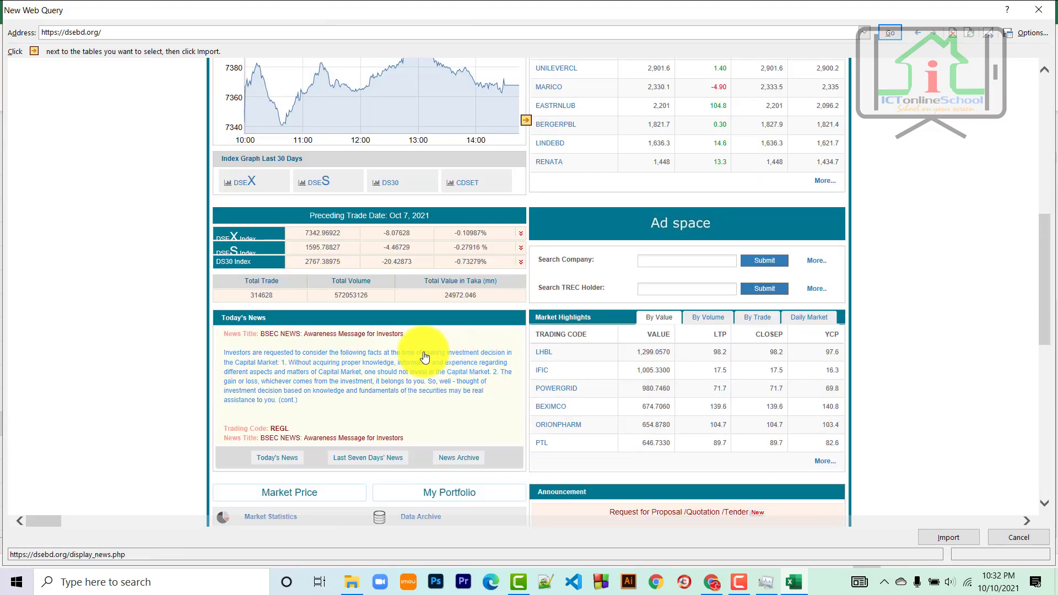
{"action": "scroll", "coordinate": [296, 287], "scroll_direction": "down", "scroll_amount": 4}
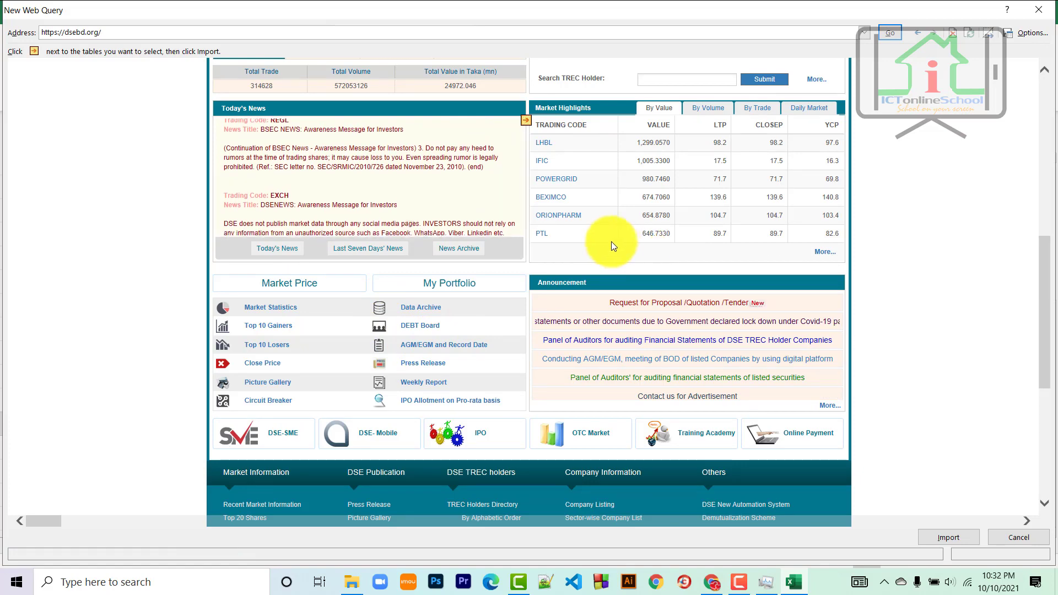
{"action": "scroll", "coordinate": [707, 226], "scroll_direction": "up", "scroll_amount": 1}
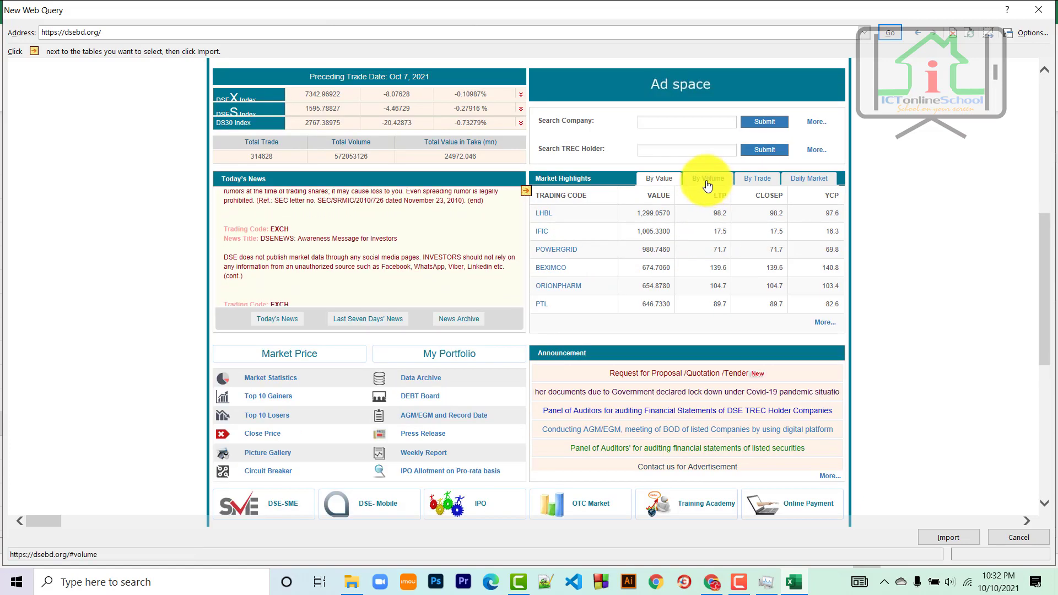
{"action": "left_click", "coordinate": [708, 185]}
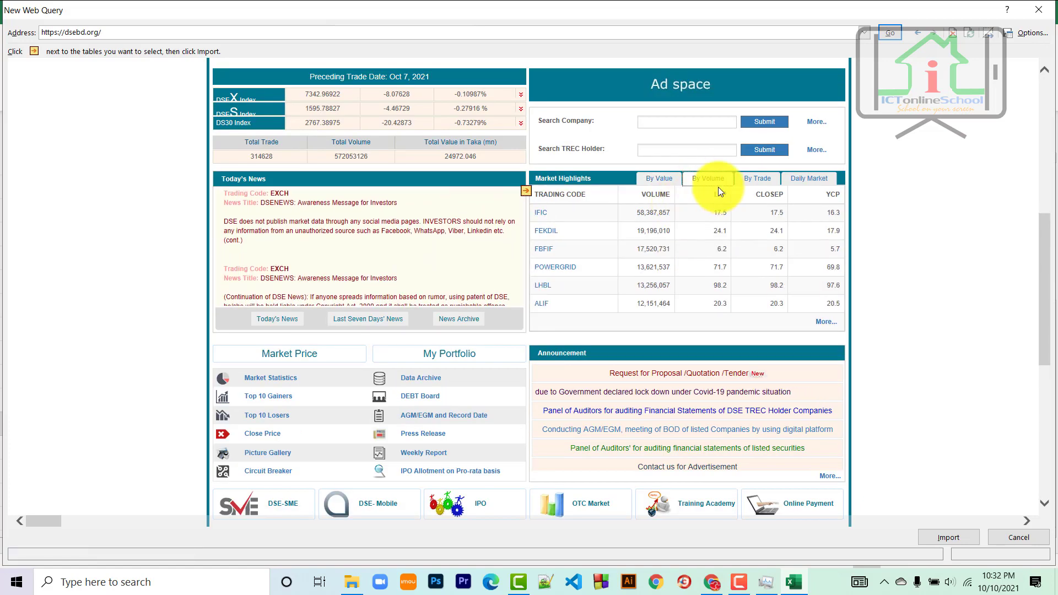
- Mark the Market Highlights table and import it into the existing worksheet at cell A20
{"action": "left_click", "coordinate": [526, 190]}
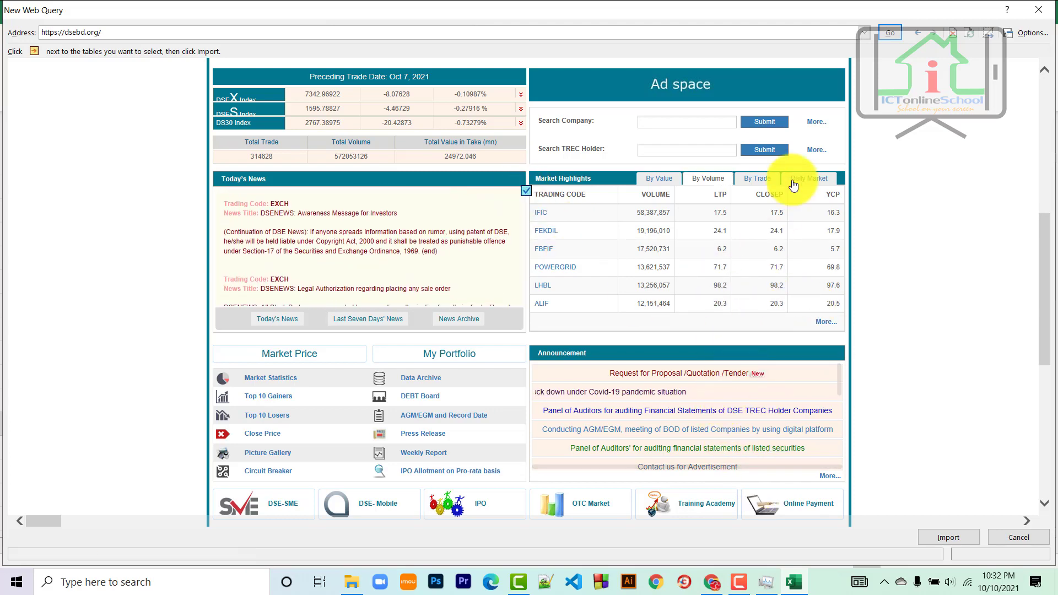
{"action": "left_click", "coordinate": [944, 536]}
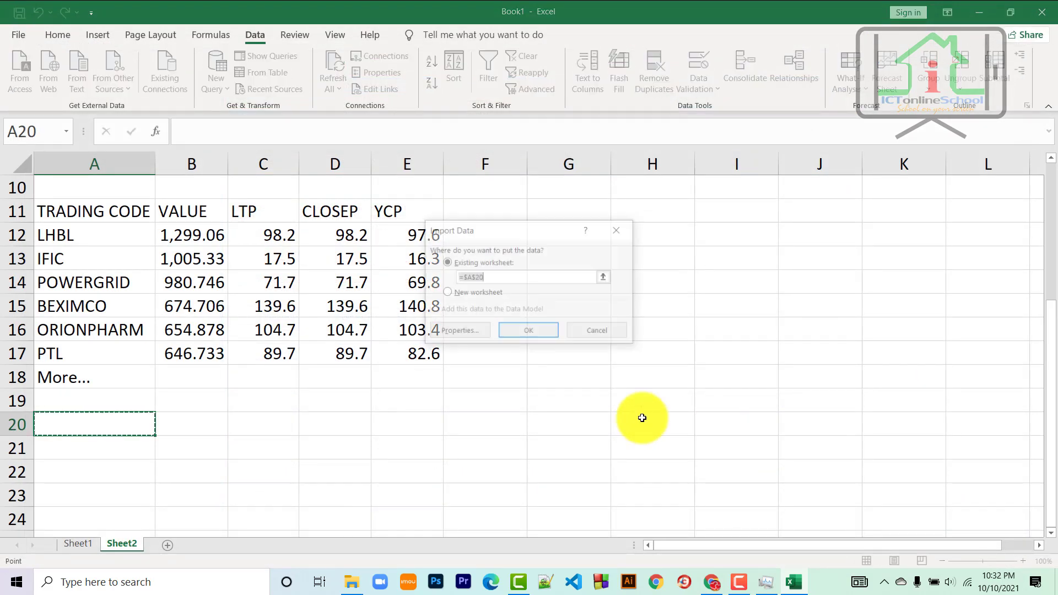
{"action": "left_click", "coordinate": [524, 335]}
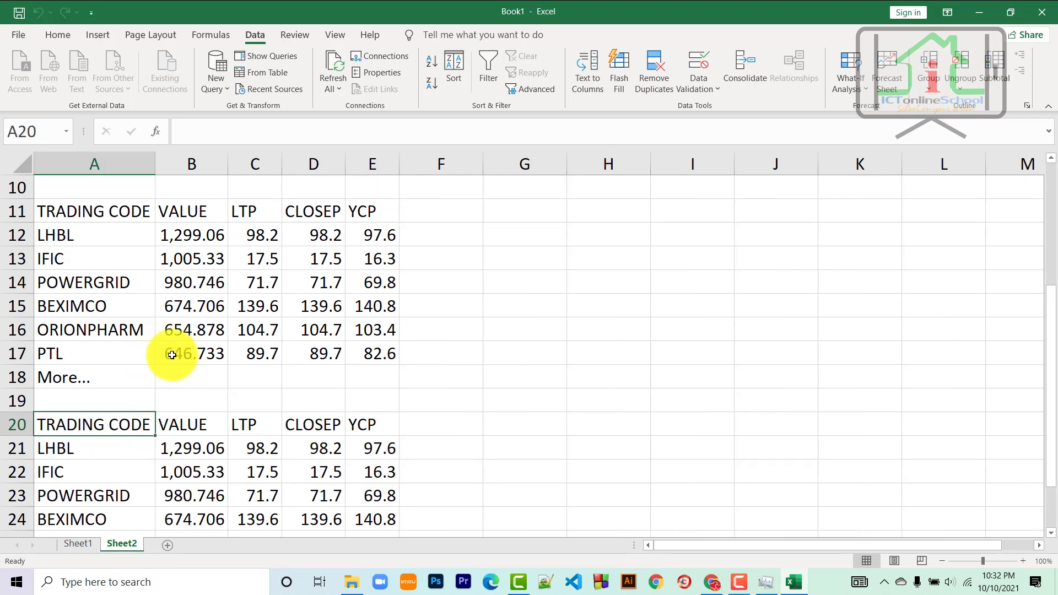
- Widen the CLOSEP and YCP columns, D and E, on Sheet2 so their full values fit
{"action": "scroll", "coordinate": [175, 355], "scroll_direction": "down", "scroll_amount": 3}
{"action": "scroll", "coordinate": [177, 354], "scroll_direction": "up", "scroll_amount": 6}
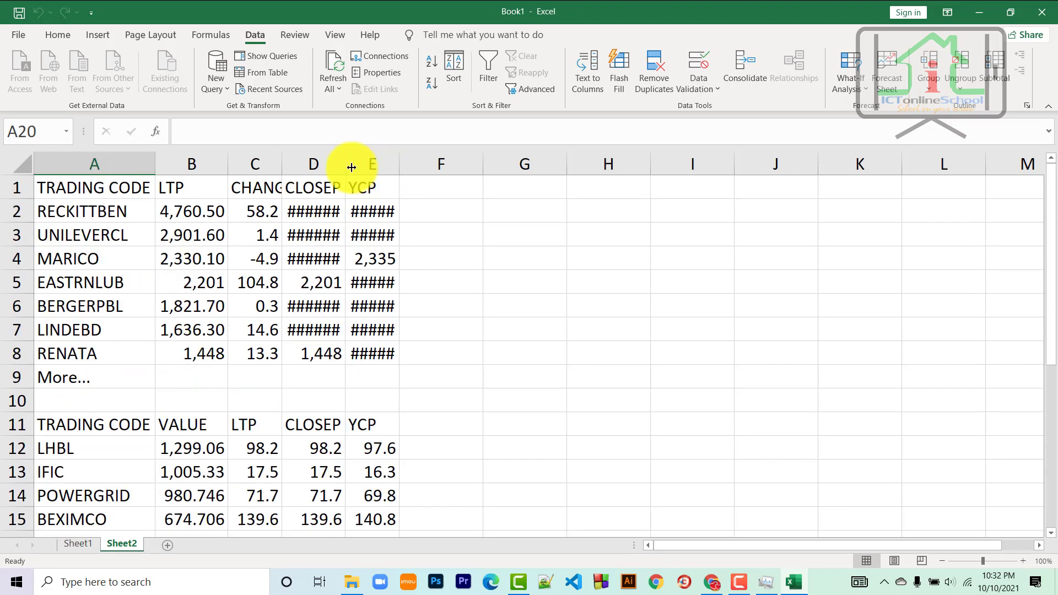
{"action": "left_click_drag", "start_coordinate": [348, 160], "coordinate": [486, 159]}
{"action": "left_click", "coordinate": [562, 338]}
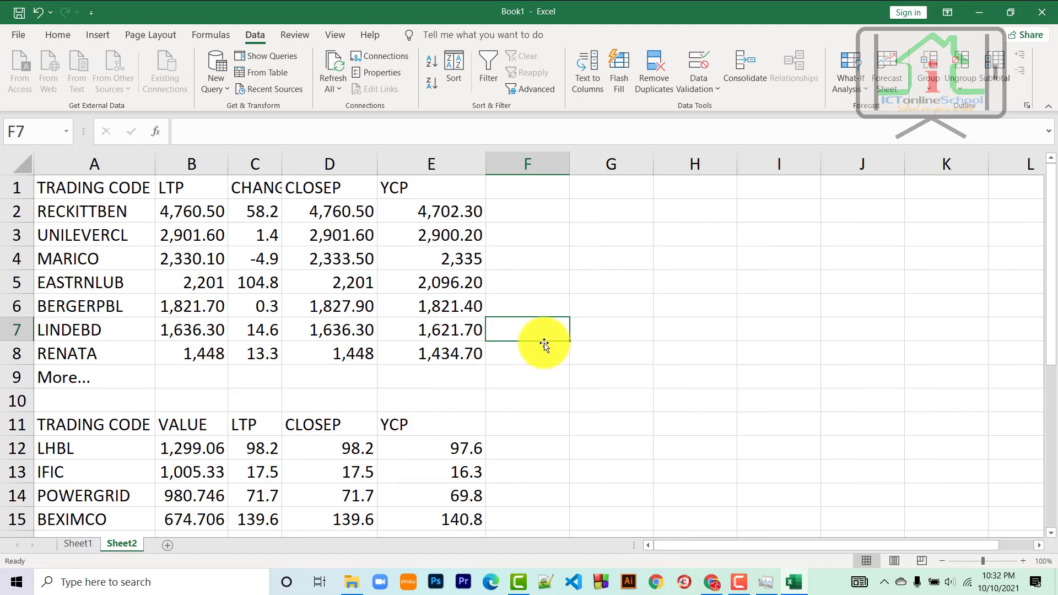
- Add a new worksheet and load the officeholidays.com/countries/bangladesh/2021 address, copied from the browser, in a new web query
{"action": "left_click", "coordinate": [169, 546]}
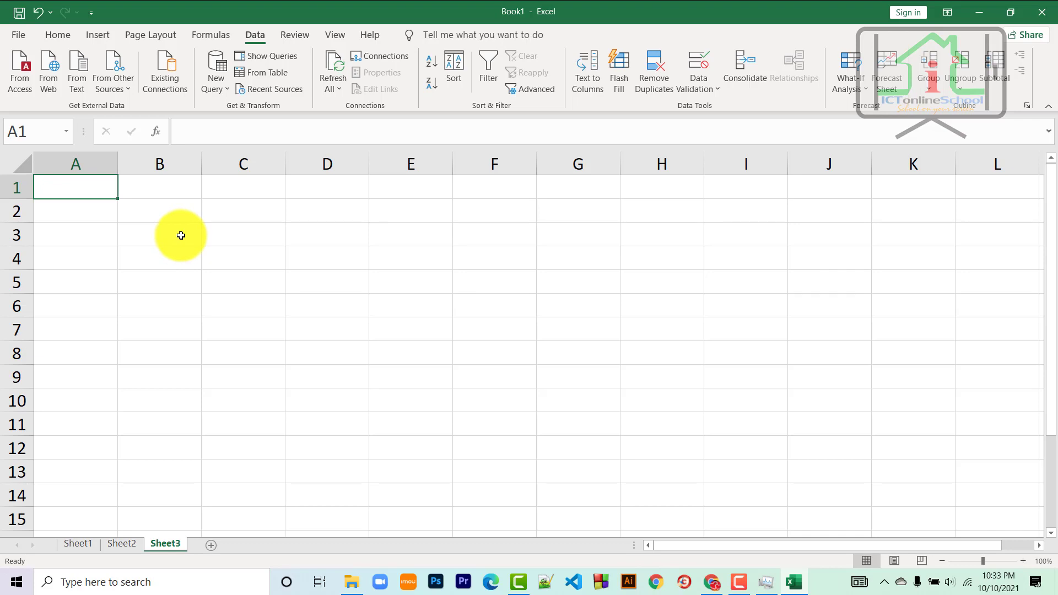
{"action": "left_click", "coordinate": [48, 77]}
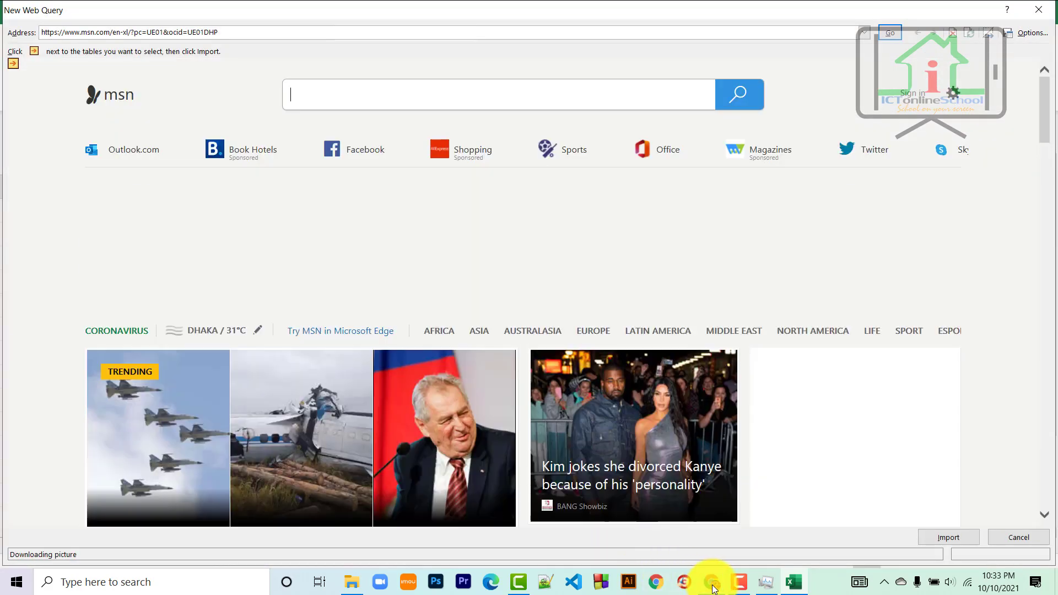
{"action": "left_click", "coordinate": [713, 582]}
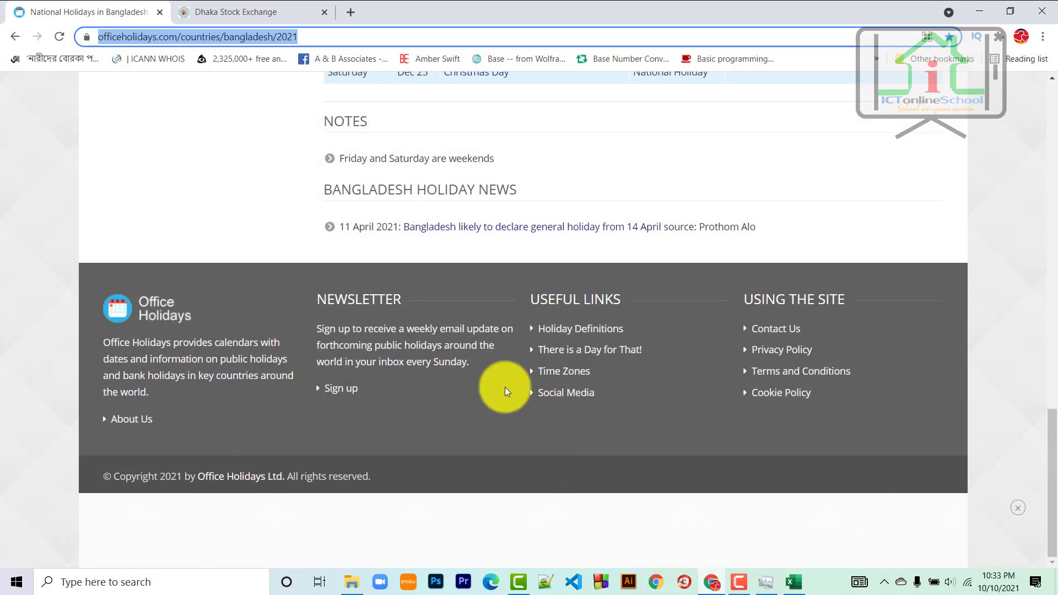
{"action": "right_click", "coordinate": [240, 37]}
{"action": "left_click", "coordinate": [286, 95]}
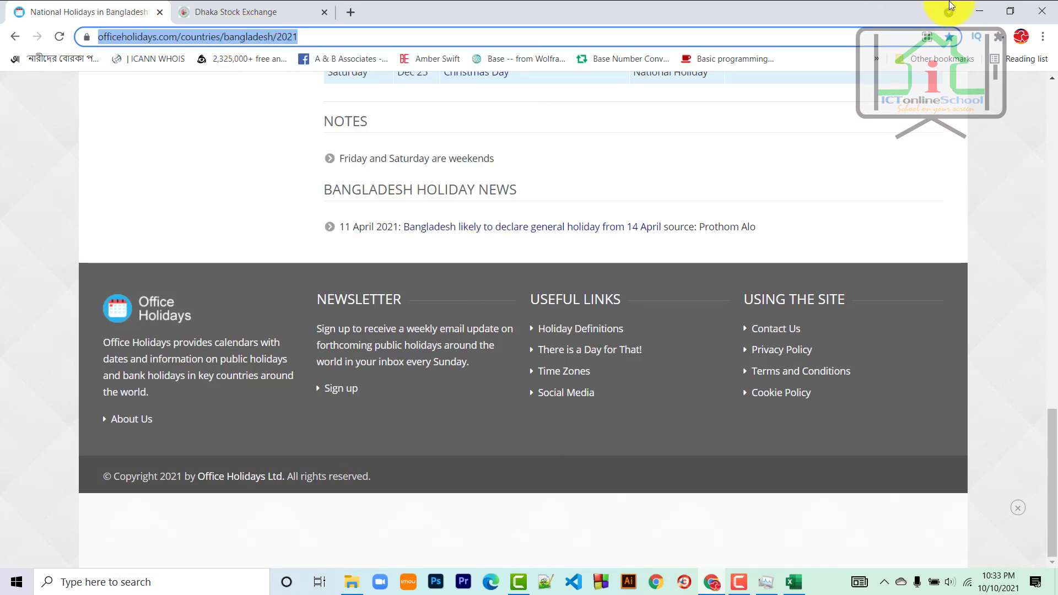
{"action": "left_click", "coordinate": [980, 11]}
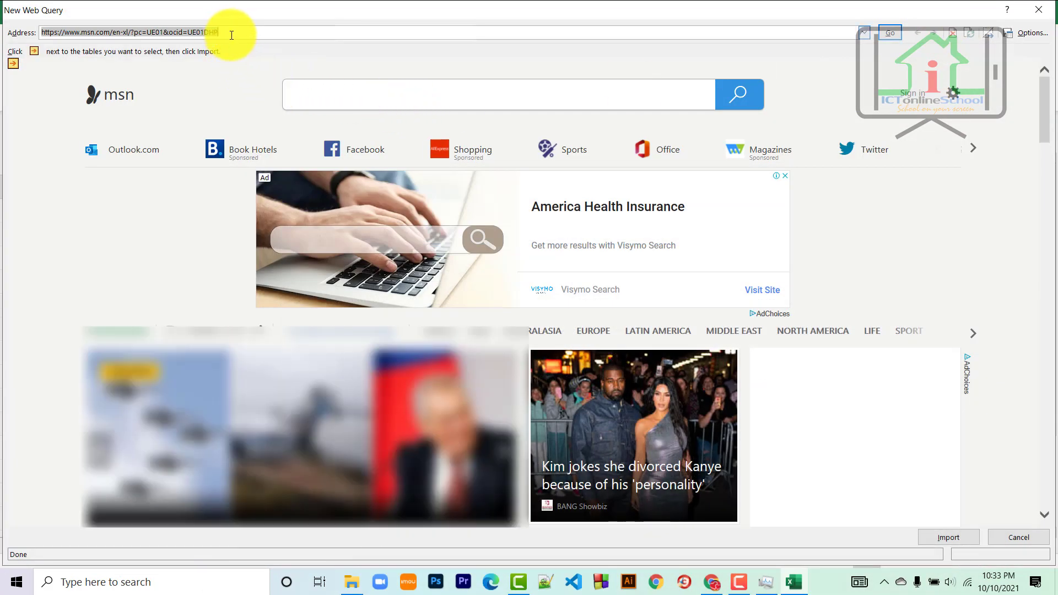
{"action": "key", "text": "ctrl+v"}
{"action": "left_click", "coordinate": [891, 33]}
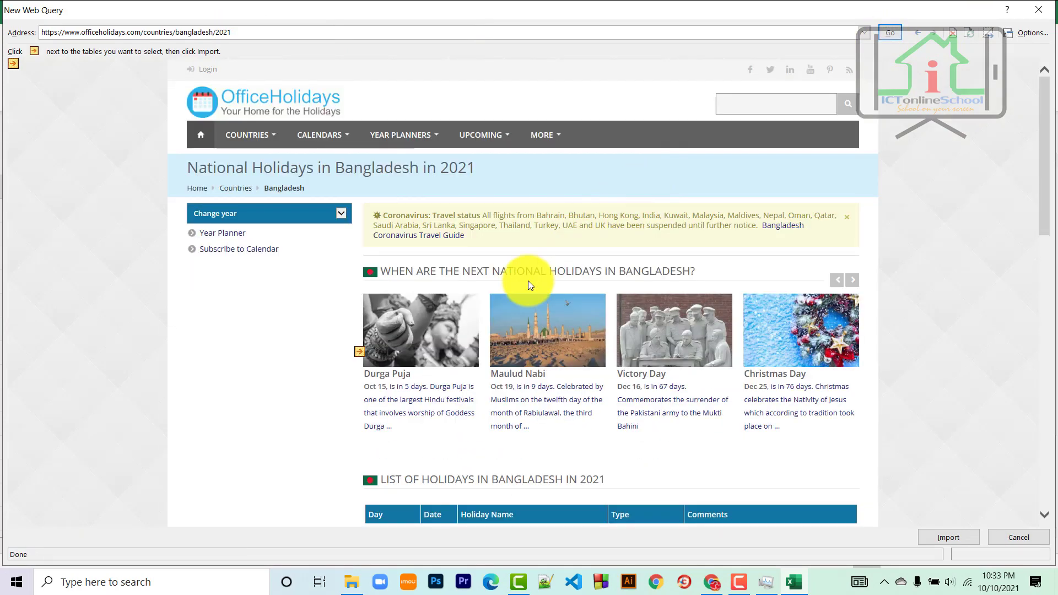
- Mark the List of Holidays in Bangladesh in 2021 table for import, continuing to run scripts
{"action": "scroll", "coordinate": [451, 309], "scroll_direction": "down", "scroll_amount": 3}
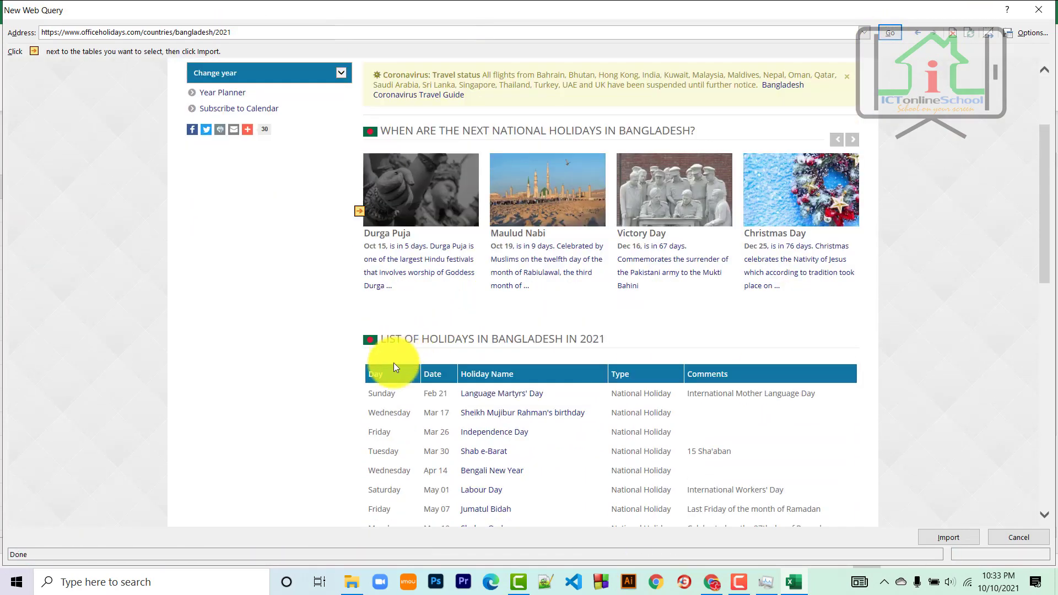
{"action": "left_click", "coordinate": [361, 211]}
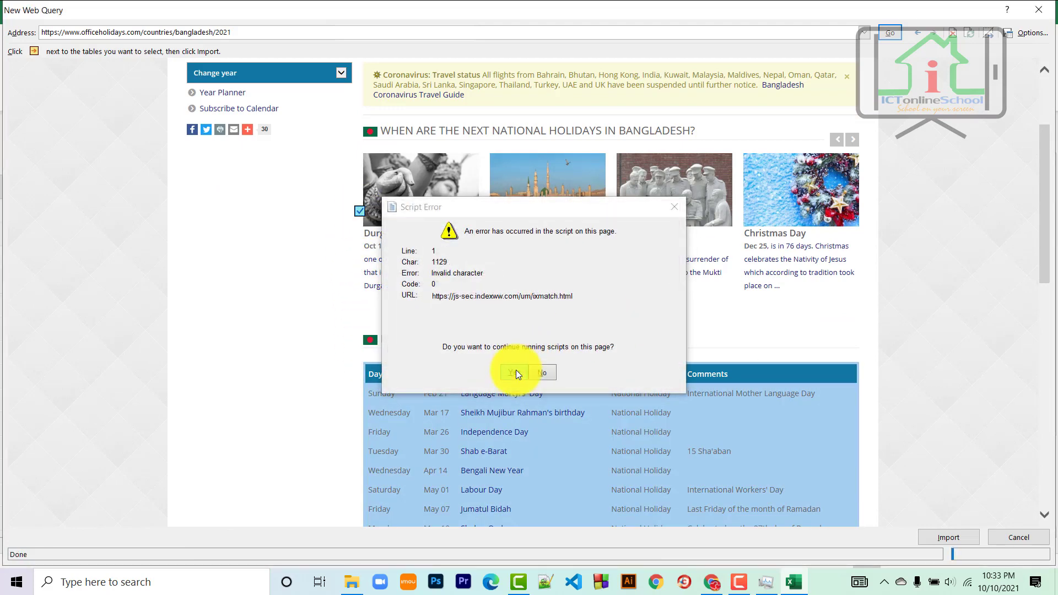
{"action": "left_click", "coordinate": [516, 373]}
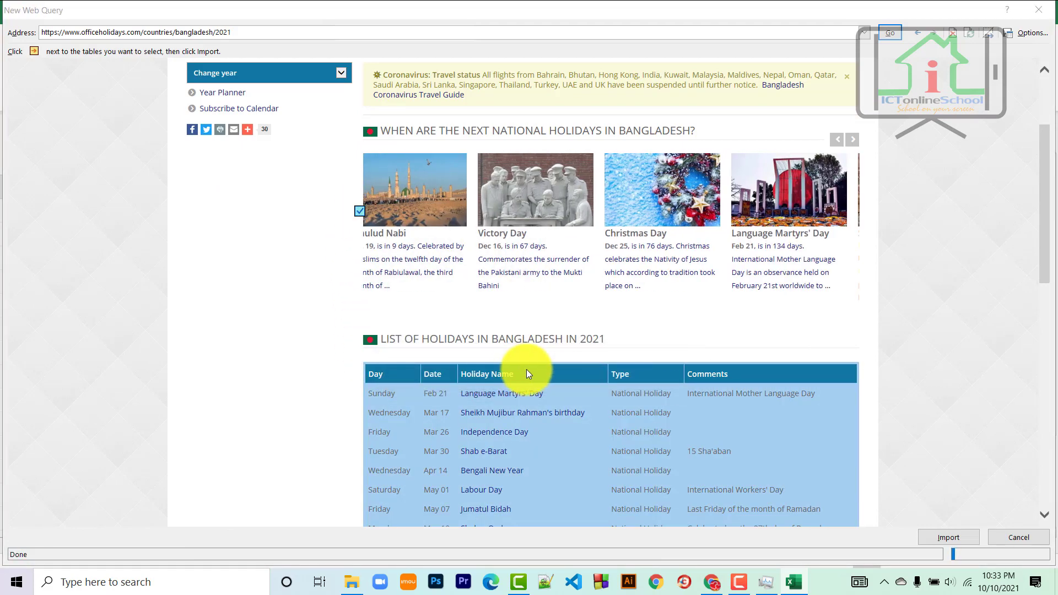
- Set the web query's formatting option to Rich text formatting only and continue running the page's scripts
{"action": "left_click", "coordinate": [1009, 34]}
{"action": "left_click", "coordinate": [478, 325]}
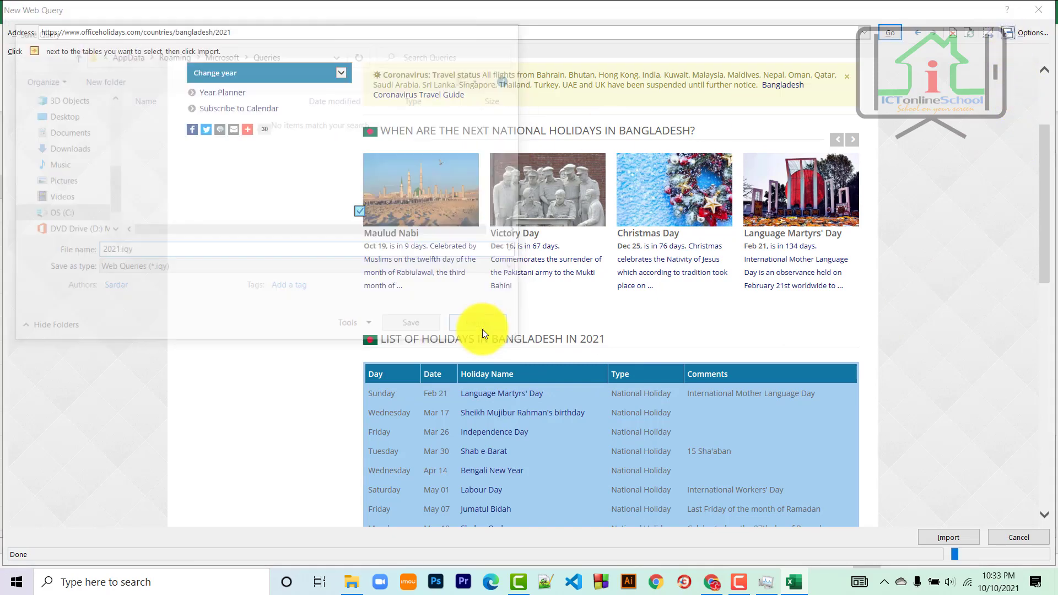
{"action": "left_click", "coordinate": [1032, 33]}
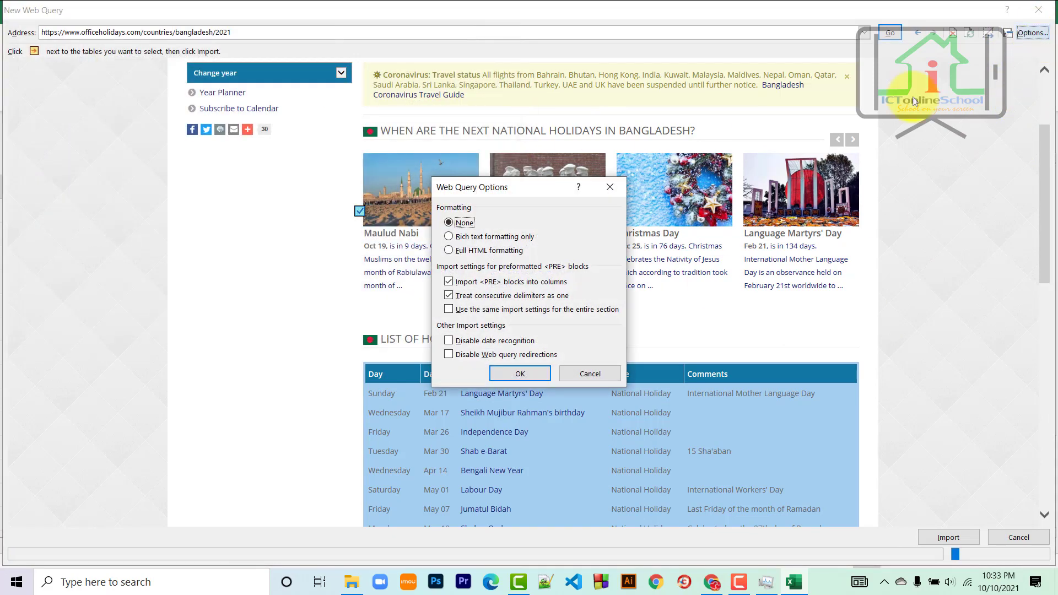
{"action": "left_click", "coordinate": [485, 237]}
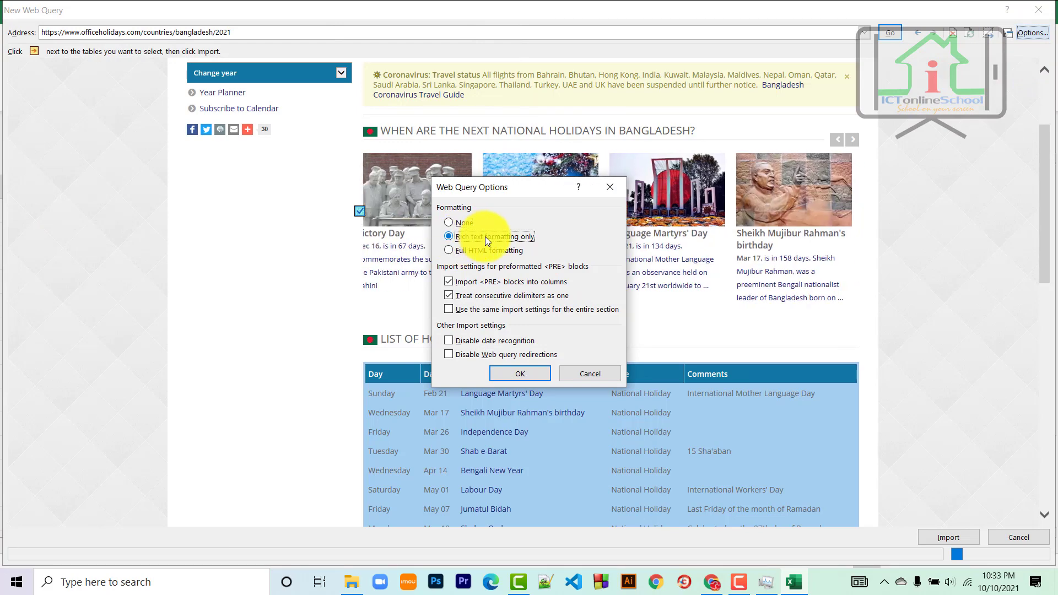
{"action": "left_click", "coordinate": [522, 374]}
{"action": "scroll", "coordinate": [664, 368], "scroll_direction": "down", "scroll_amount": 6}
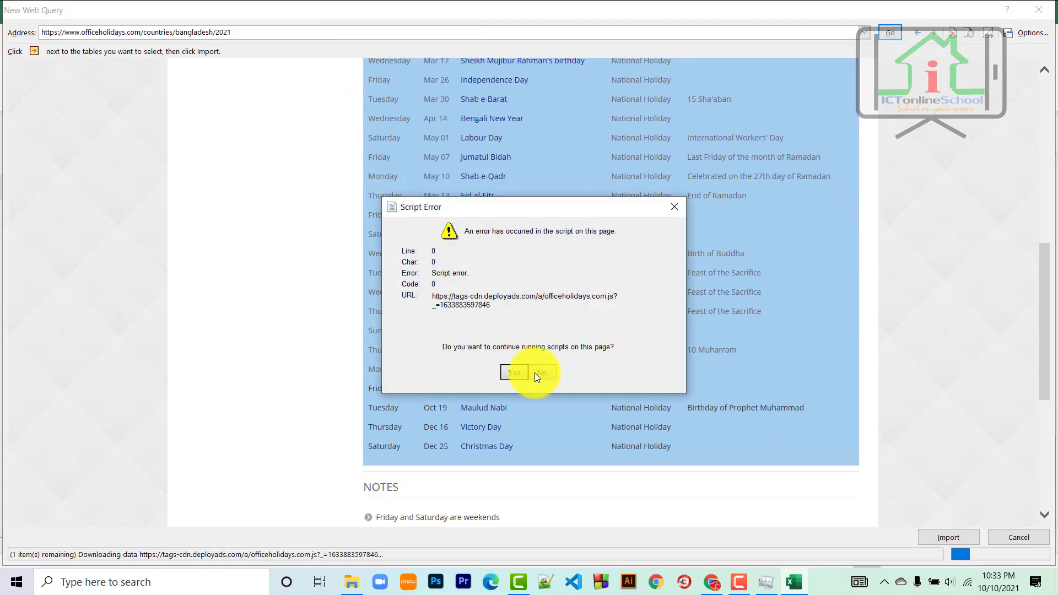
{"action": "left_click", "coordinate": [515, 371]}
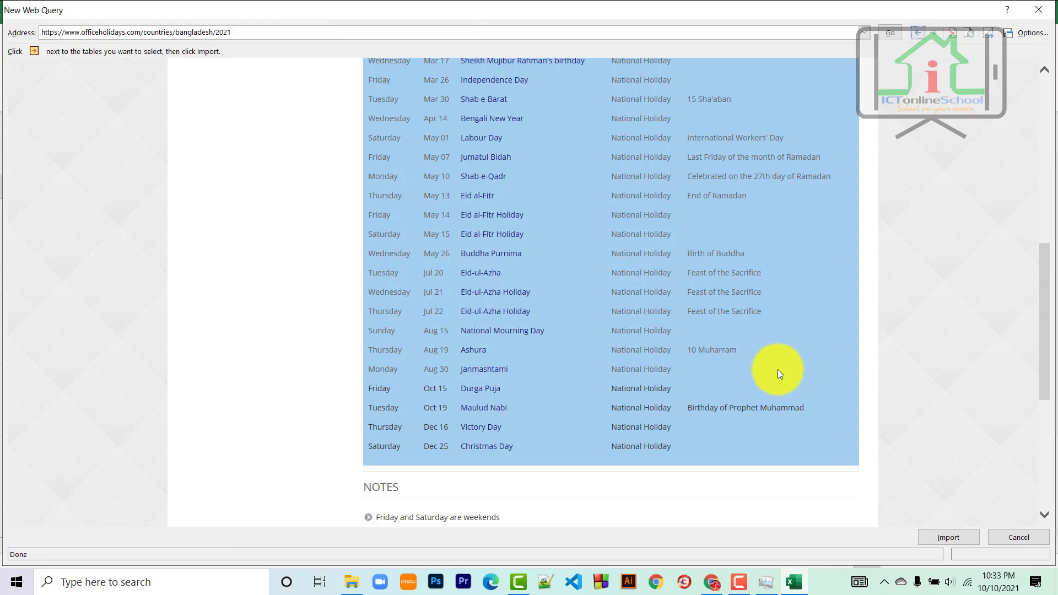
- Import the marked holiday table into the existing worksheet at cell C6
{"action": "scroll", "coordinate": [778, 370], "scroll_direction": "down", "scroll_amount": 3}
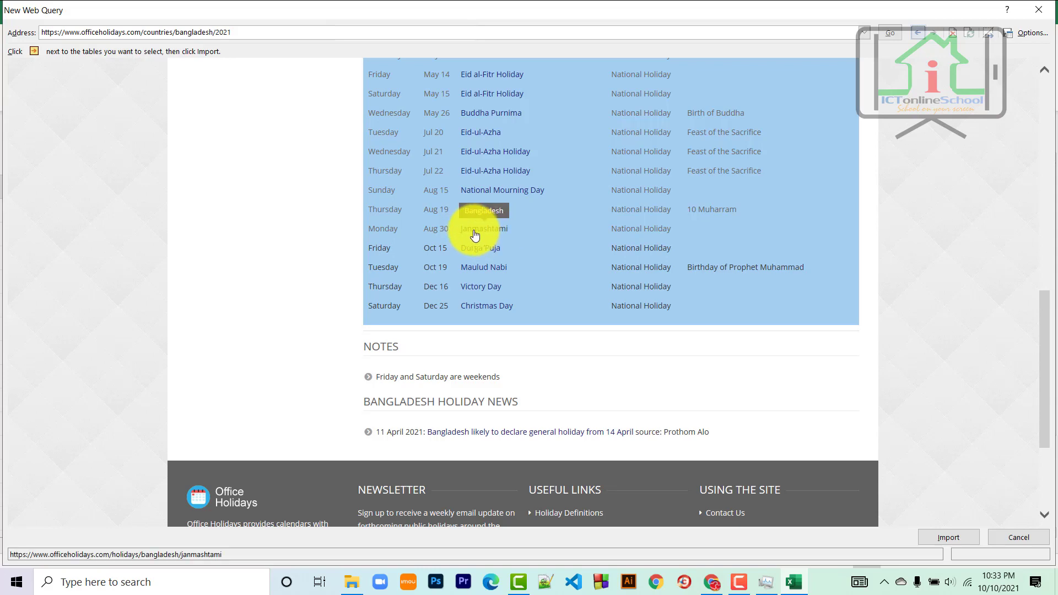
{"action": "left_click", "coordinate": [947, 539]}
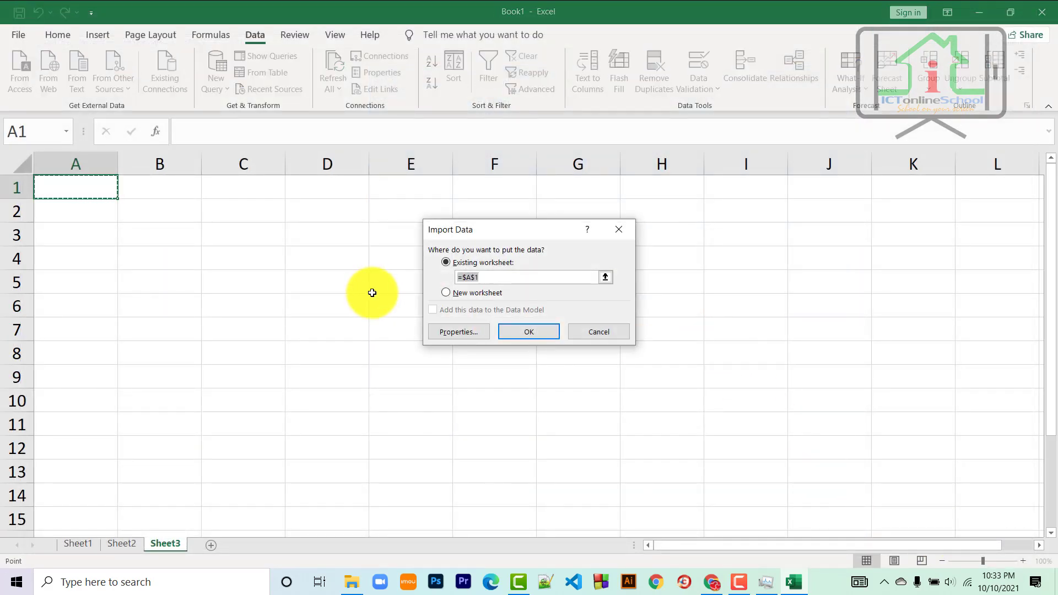
{"action": "left_click", "coordinate": [540, 335]}
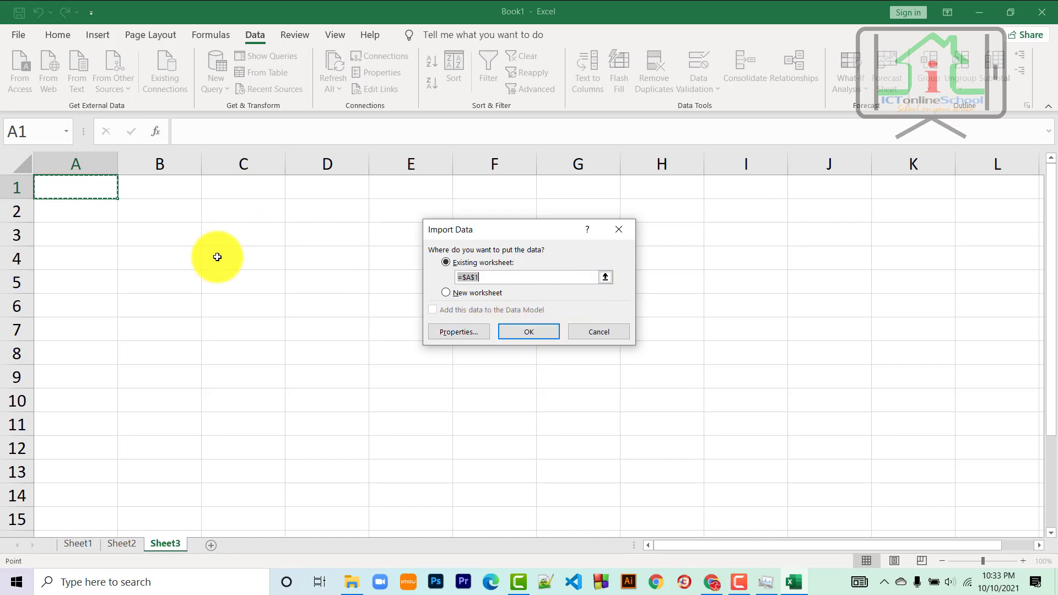
{"action": "left_click", "coordinate": [277, 301]}
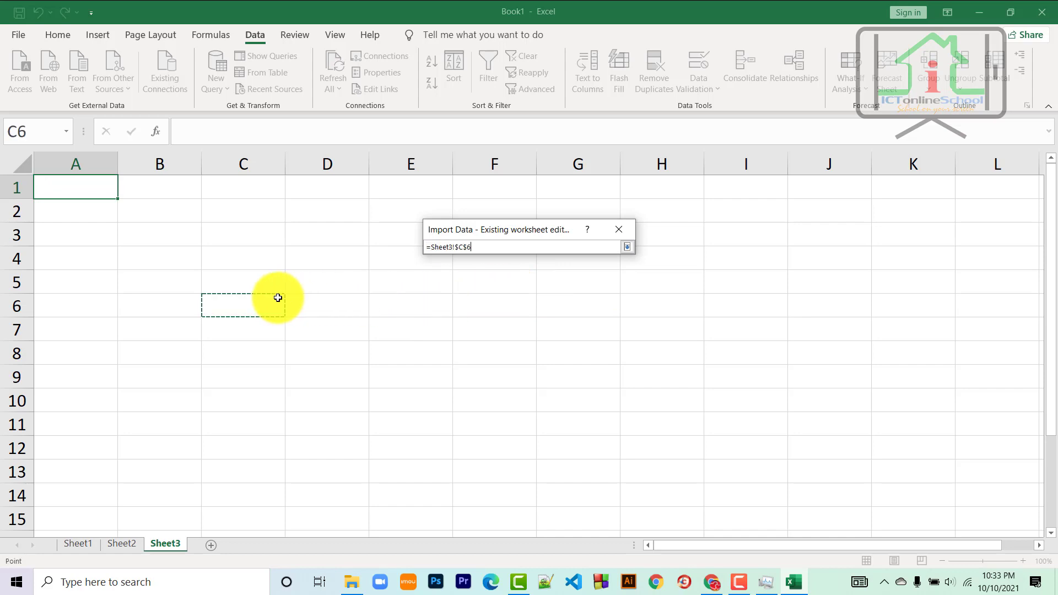
{"action": "left_click", "coordinate": [627, 246]}
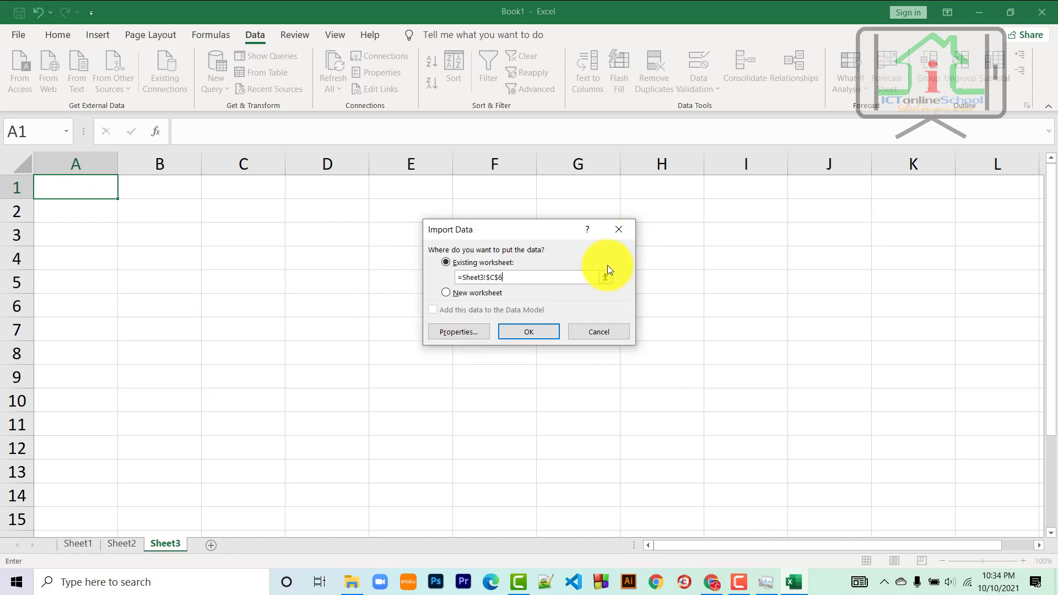
{"action": "left_click", "coordinate": [539, 332]}
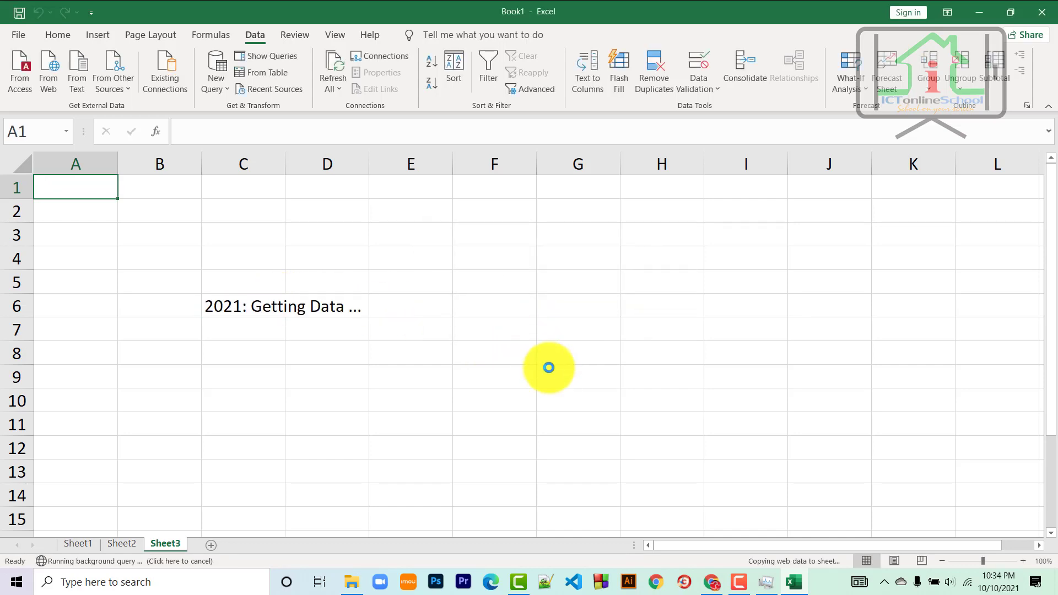
- Narrow the Type and Comments columns, F and G, closer to their contents and look through the imported holiday list
{"action": "scroll", "coordinate": [551, 359], "scroll_direction": "down", "scroll_amount": 3}
{"action": "scroll", "coordinate": [562, 345], "scroll_direction": "up", "scroll_amount": 3}
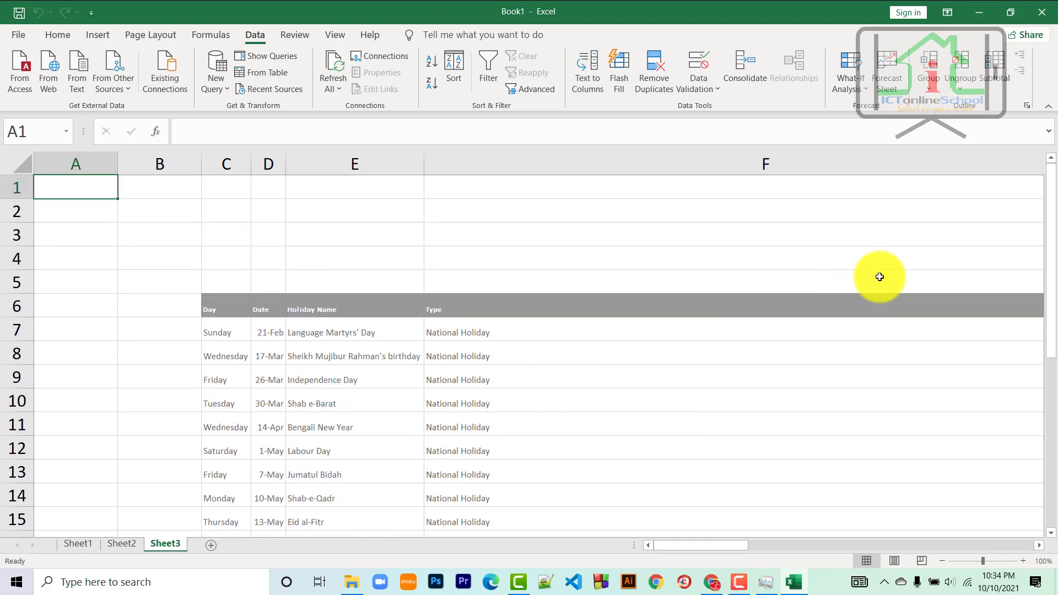
{"action": "left_click_drag", "start_coordinate": [706, 550], "coordinate": [849, 543]}
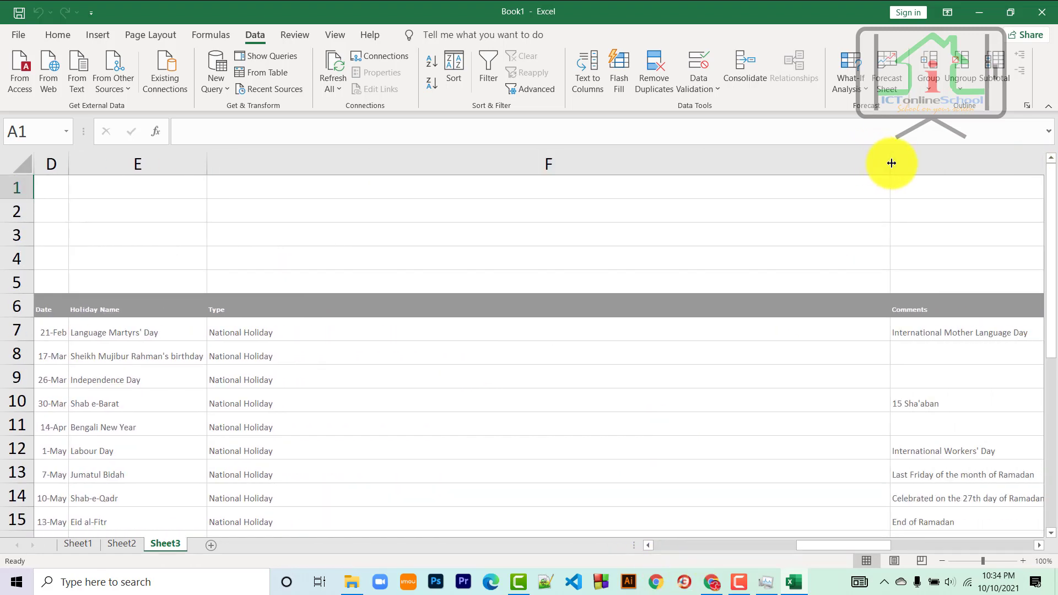
{"action": "left_click_drag", "start_coordinate": [892, 164], "coordinate": [331, 208]}
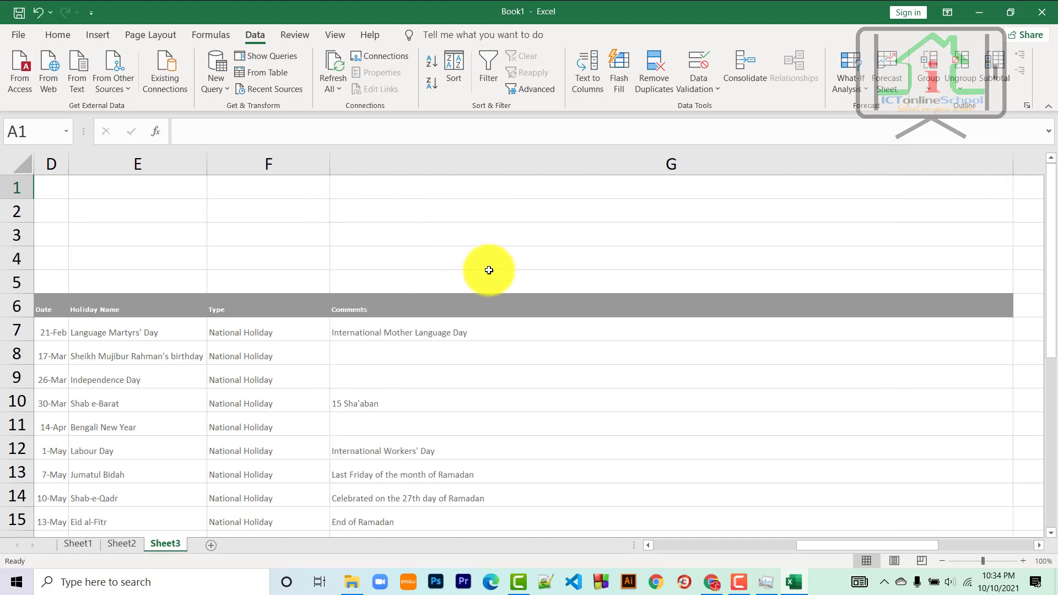
{"action": "left_click_drag", "start_coordinate": [811, 546], "coordinate": [880, 545]}
{"action": "left_click_drag", "start_coordinate": [975, 164], "coordinate": [508, 211]}
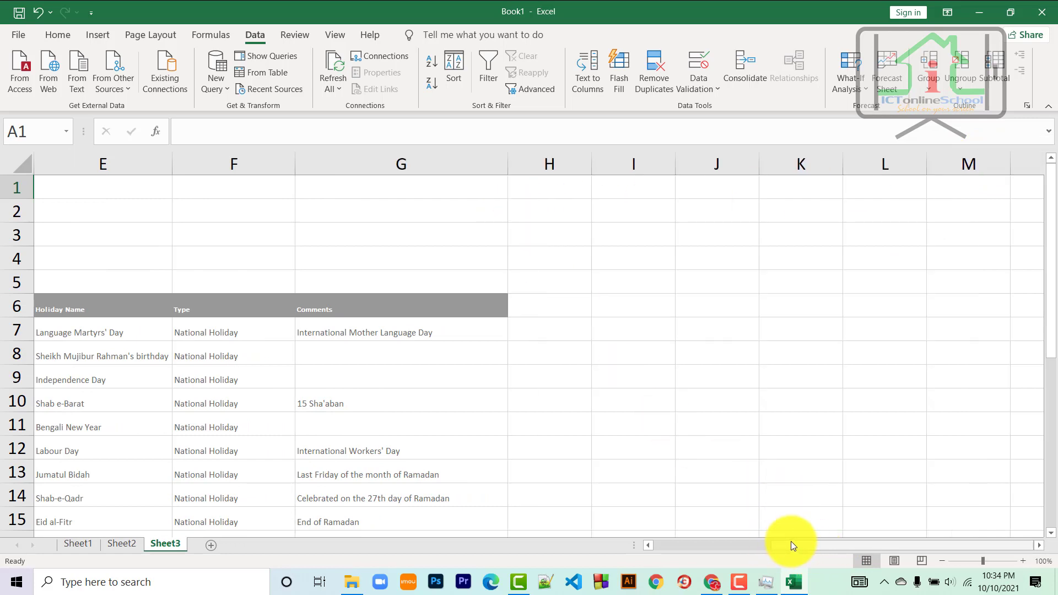
{"action": "left_click_drag", "start_coordinate": [792, 545], "coordinate": [654, 538]}
{"action": "scroll", "coordinate": [579, 359], "scroll_direction": "down", "scroll_amount": 5}
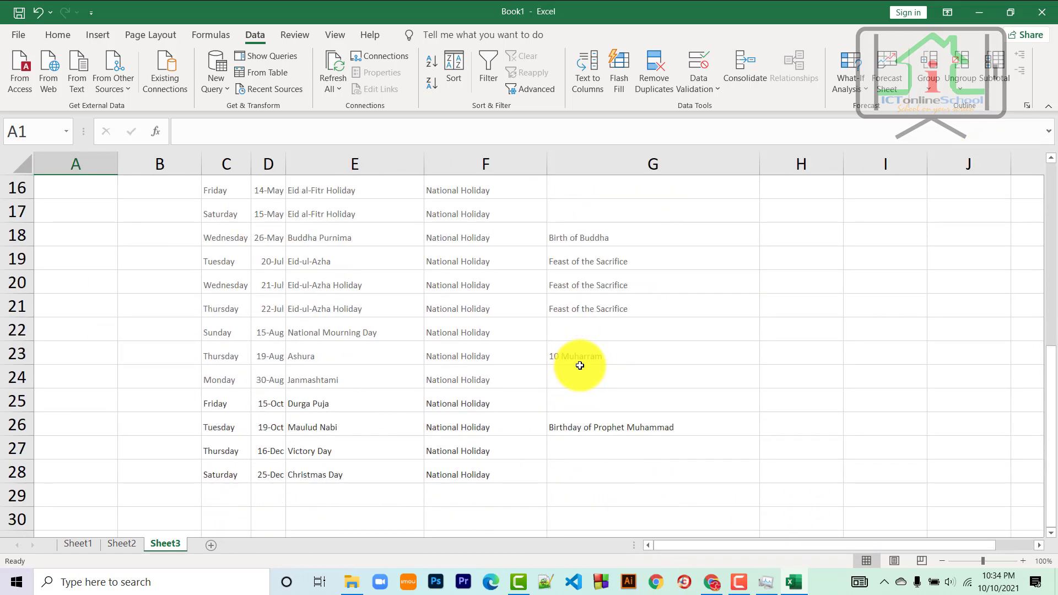
{"action": "scroll", "coordinate": [551, 366], "scroll_direction": "down", "scroll_amount": 3}
{"action": "scroll", "coordinate": [521, 365], "scroll_direction": "up", "scroll_amount": 7}
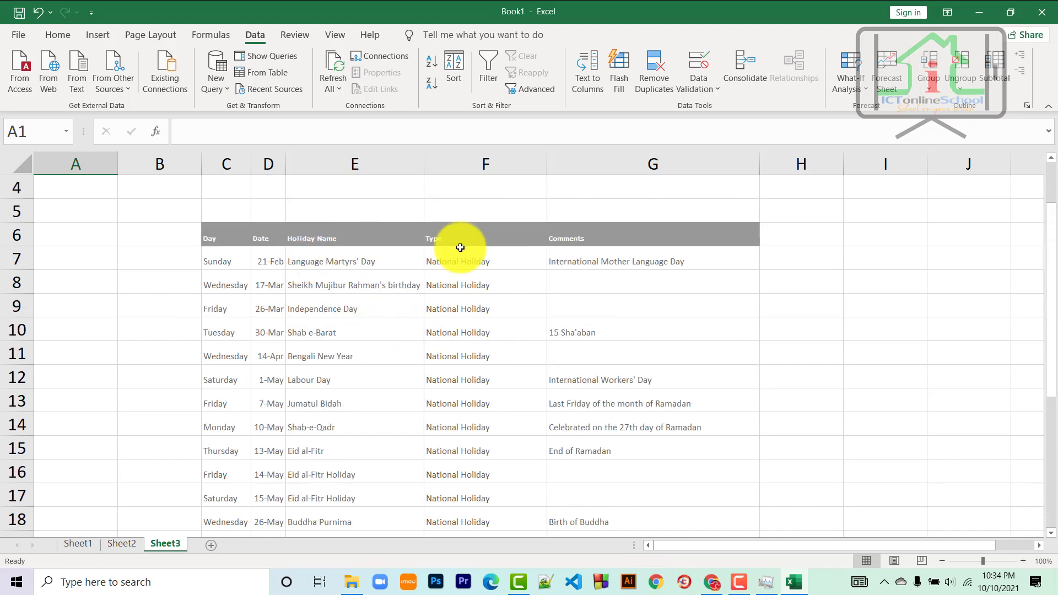
{"action": "scroll", "coordinate": [393, 340], "scroll_direction": "down", "scroll_amount": 3}
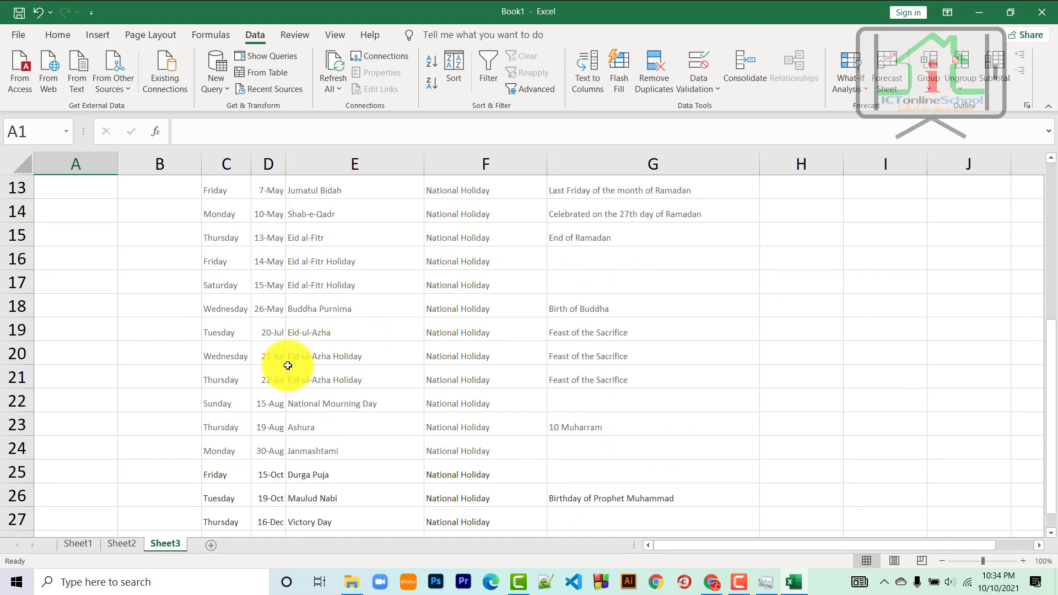
{"action": "scroll", "coordinate": [475, 390], "scroll_direction": "down", "scroll_amount": 2}
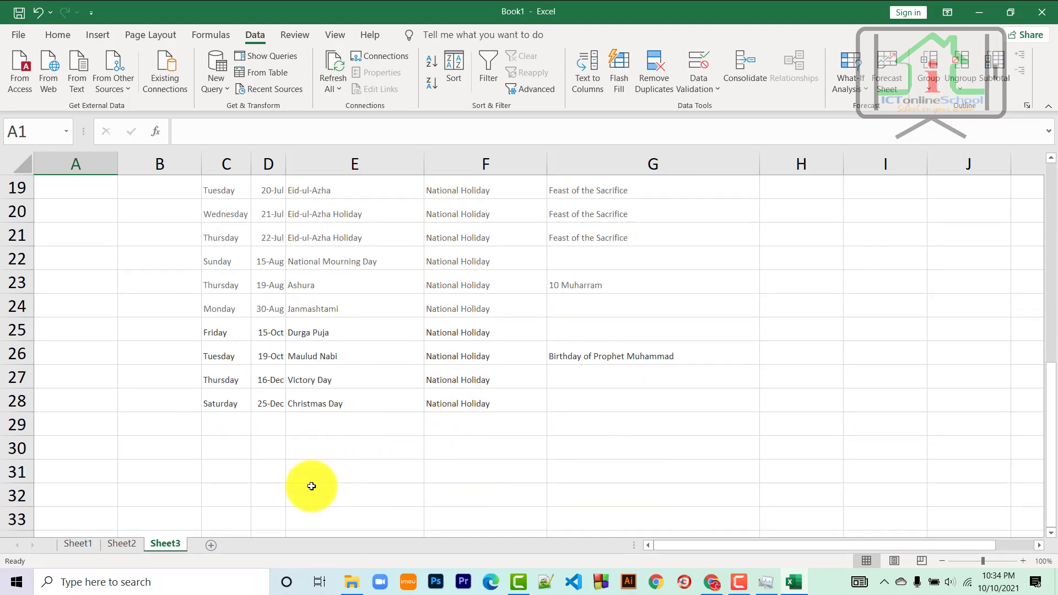
{"action": "left_click", "coordinate": [211, 545]}
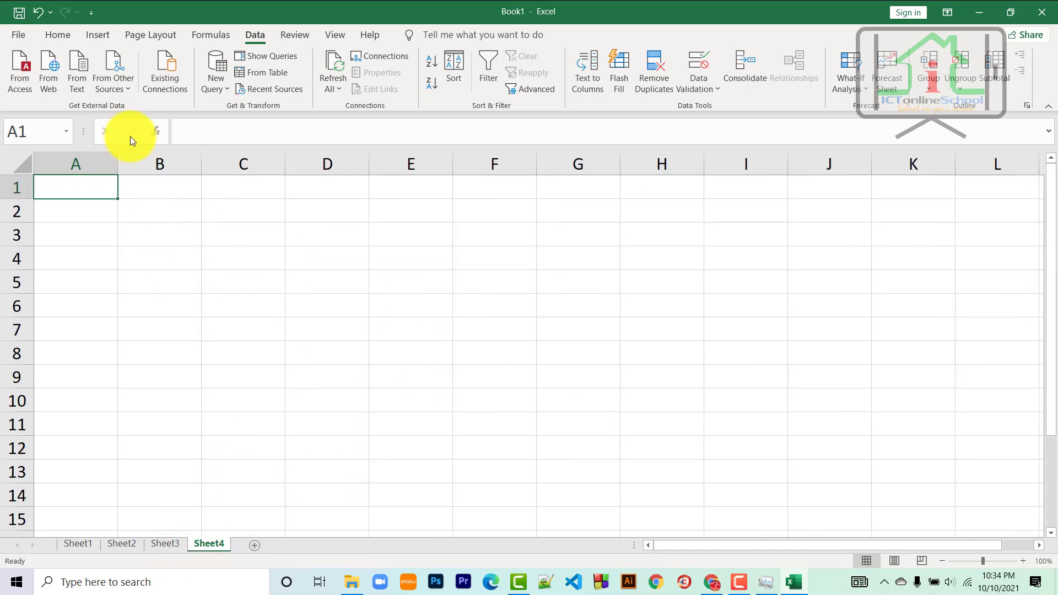
{"action": "left_click", "coordinate": [47, 76]}
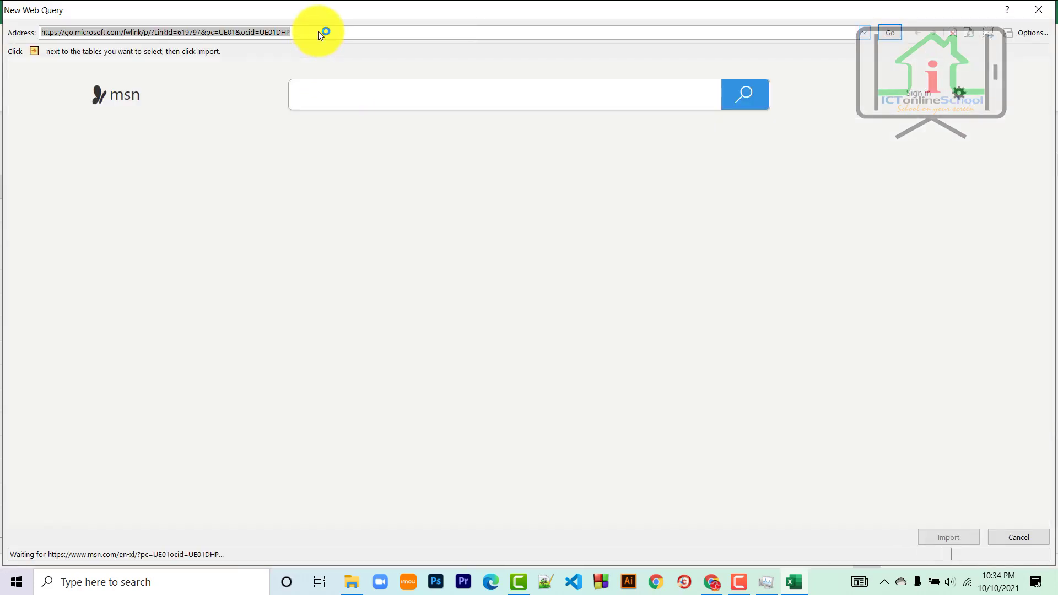
{"action": "type", "text": "https://www.officeholidays.com/countries/bangladesh/2021"}
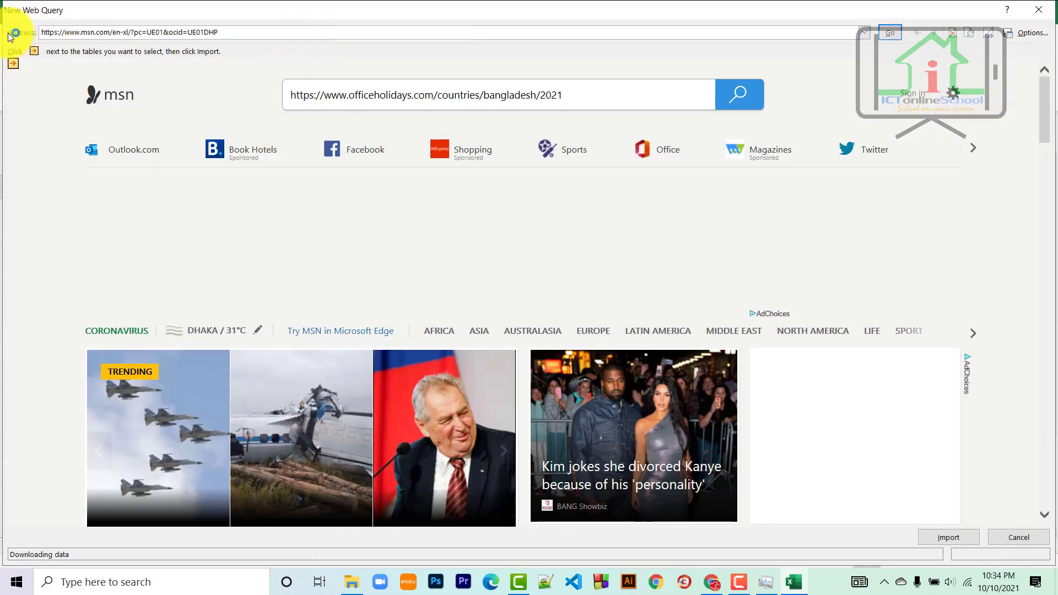
{"action": "left_click", "coordinate": [41, 36]}
{"action": "type", "text": "https://www.officeholidays.com/countries/bangladesh/2021"}
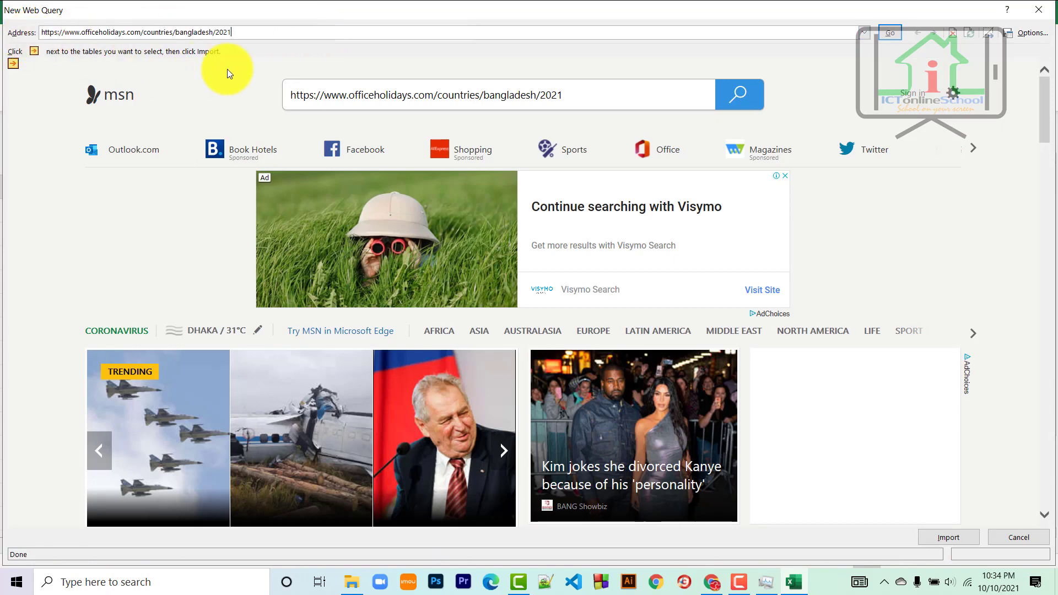
- Set the web query's formatting option to Full HTML formatting and load the holiday page
{"action": "left_click", "coordinate": [1029, 32]}
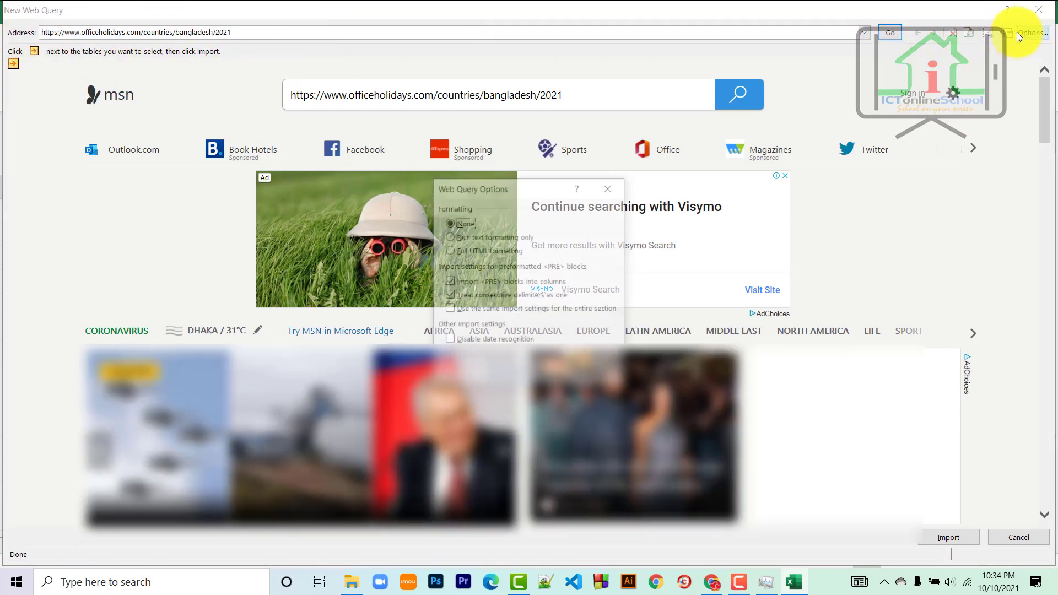
{"action": "left_click", "coordinate": [466, 251]}
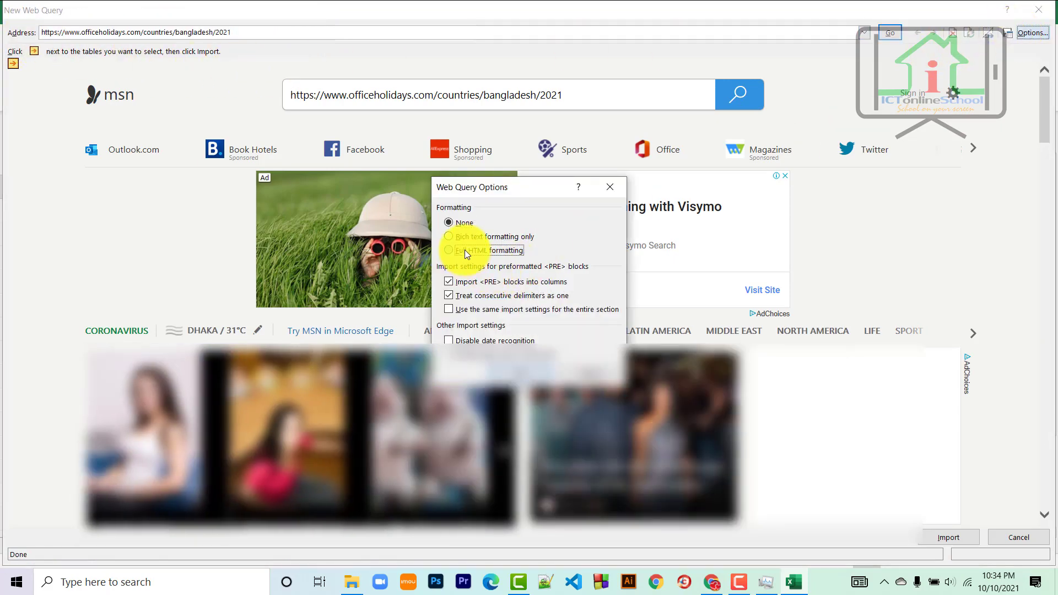
{"action": "left_click", "coordinate": [528, 377]}
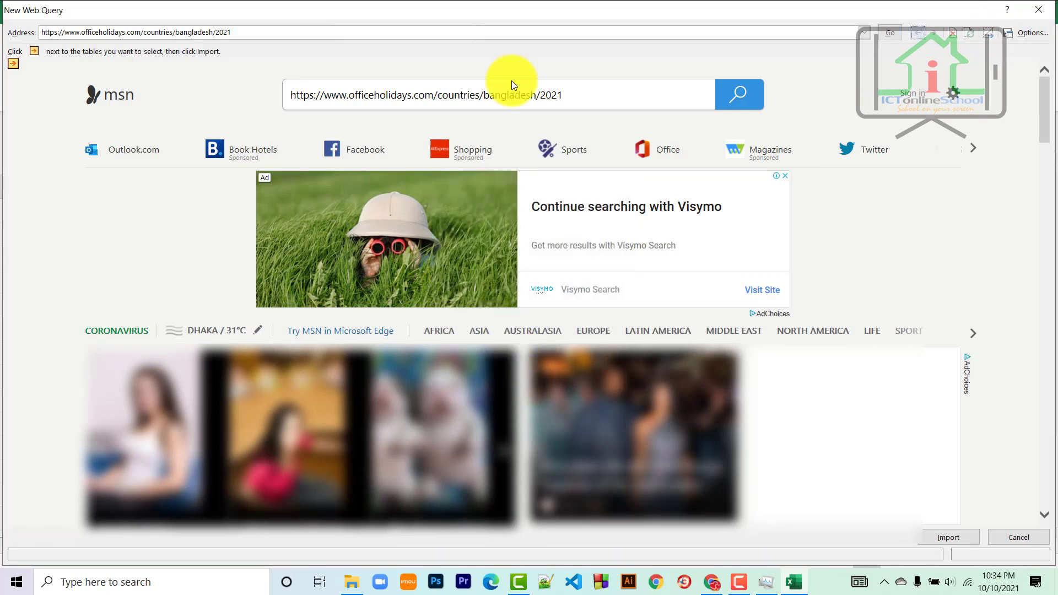
{"action": "left_click", "coordinate": [885, 38]}
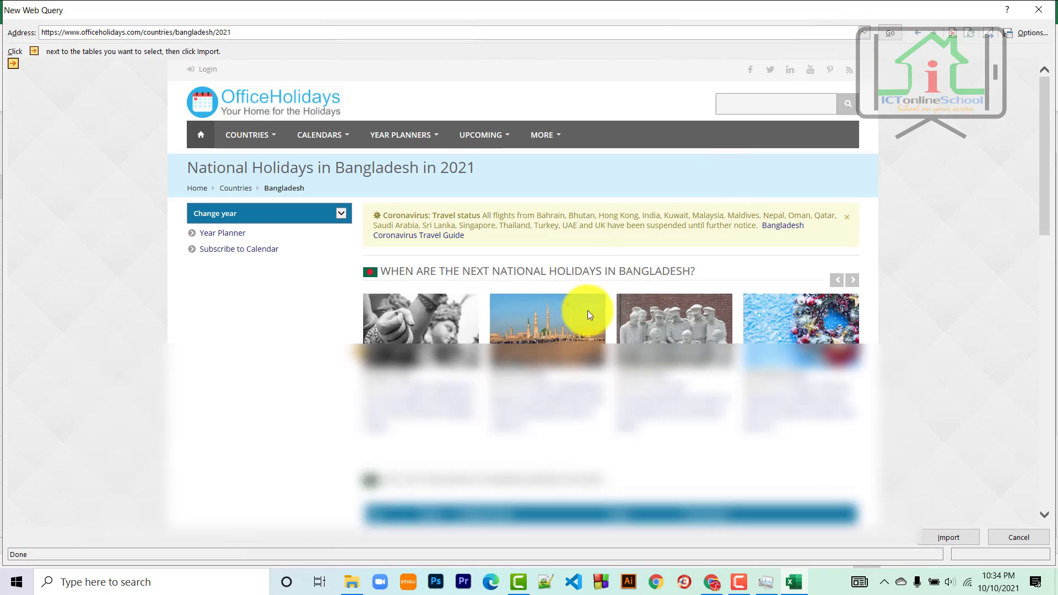
- Mark the List of Holidays in Bangladesh in 2021 table for import, continuing to run the page's scripts
{"action": "scroll", "coordinate": [587, 303], "scroll_direction": "down", "scroll_amount": 5}
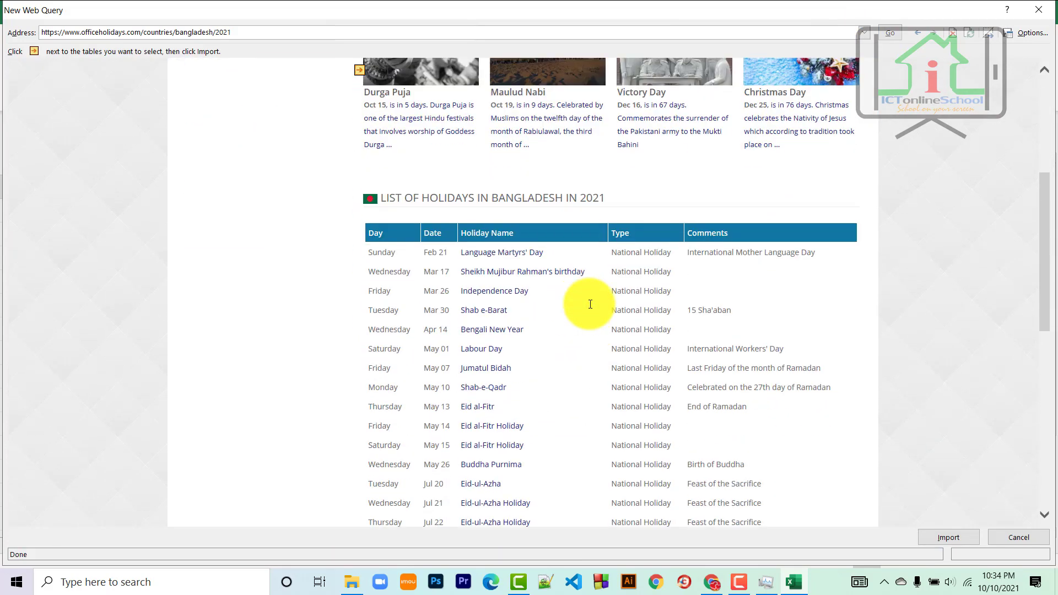
{"action": "scroll", "coordinate": [590, 304], "scroll_direction": "down", "scroll_amount": 3}
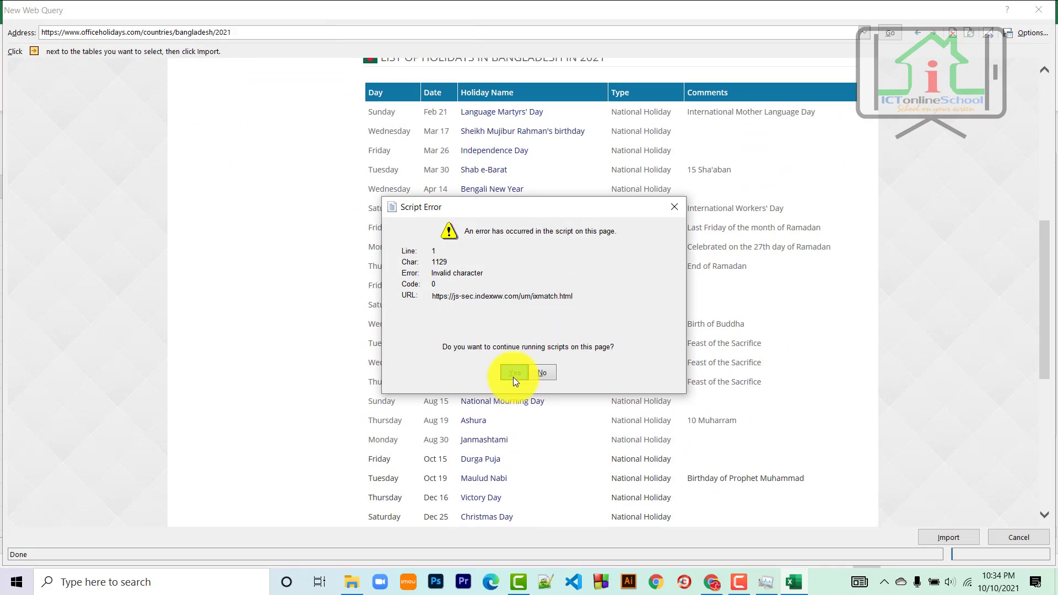
{"action": "left_click", "coordinate": [514, 375]}
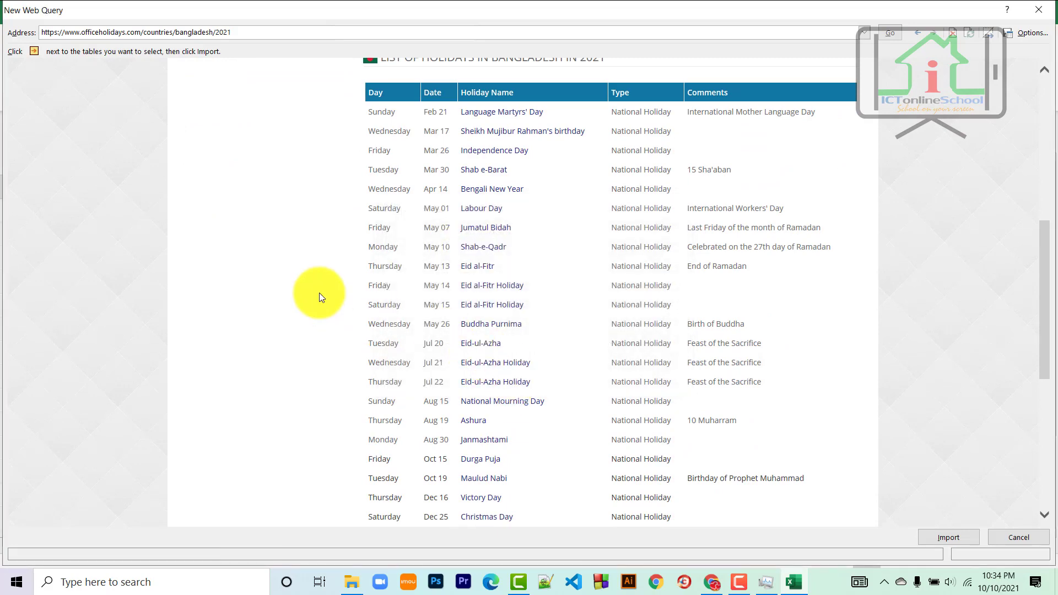
{"action": "scroll", "coordinate": [319, 293], "scroll_direction": "up", "scroll_amount": 3}
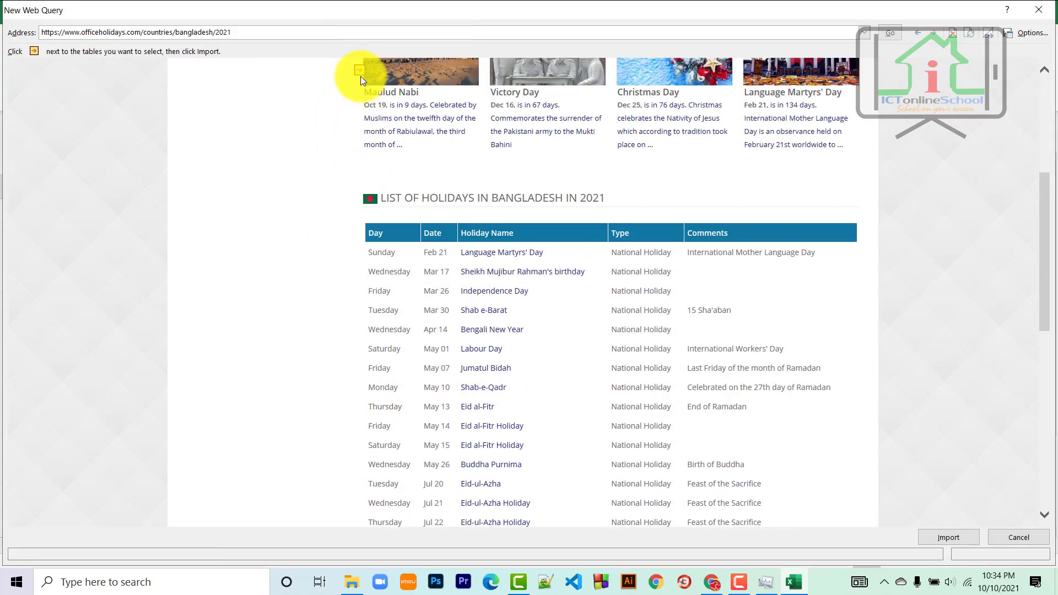
{"action": "left_click", "coordinate": [360, 72]}
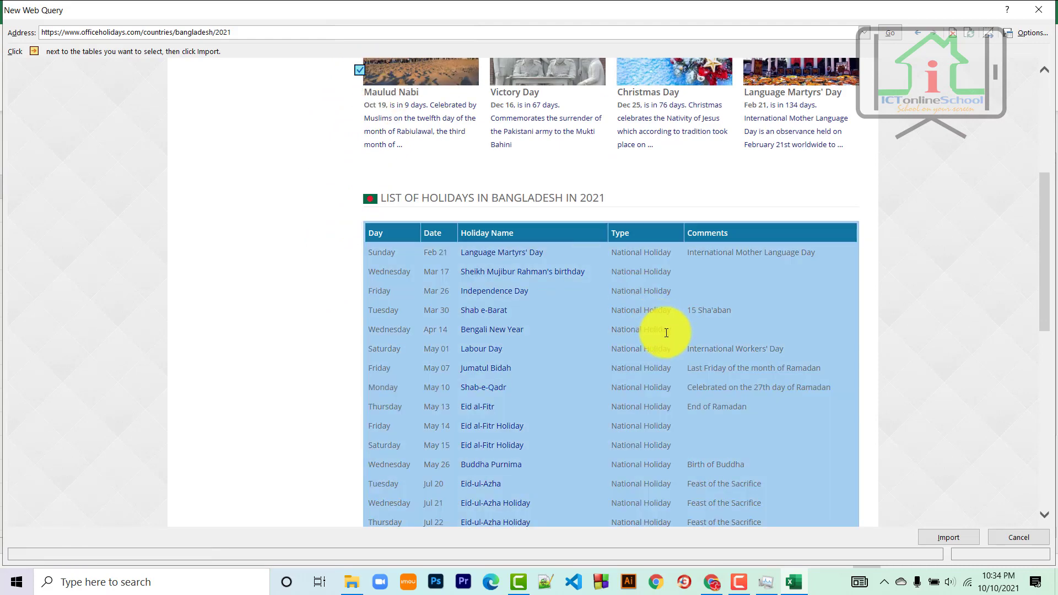
- Import the marked holiday table into the existing worksheet at cell A1 of Sheet4
{"action": "scroll", "coordinate": [723, 377], "scroll_direction": "down", "scroll_amount": 6}
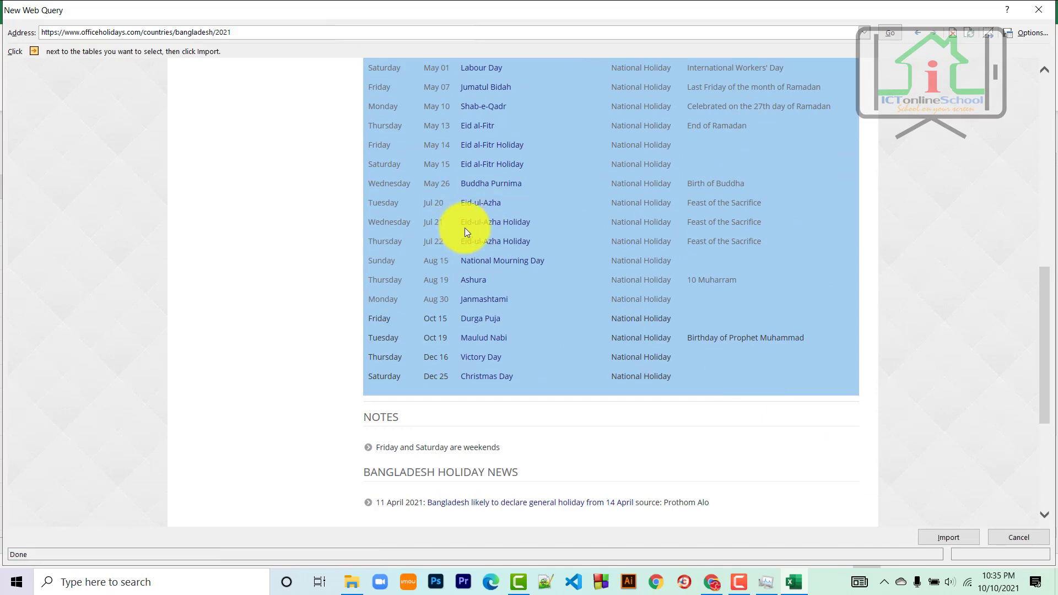
{"action": "left_click", "coordinate": [948, 540]}
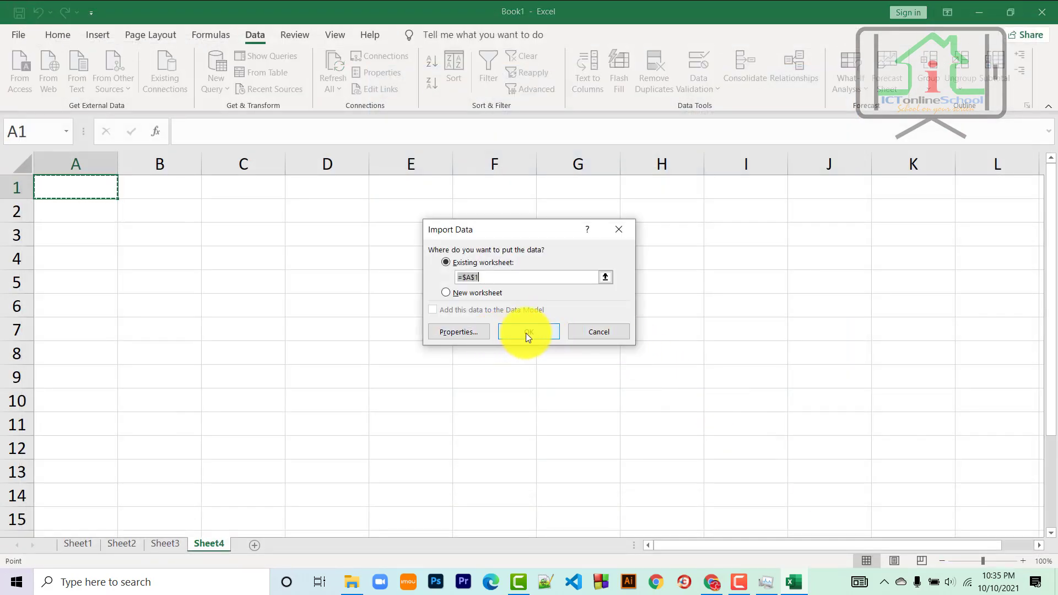
{"action": "left_click", "coordinate": [518, 331]}
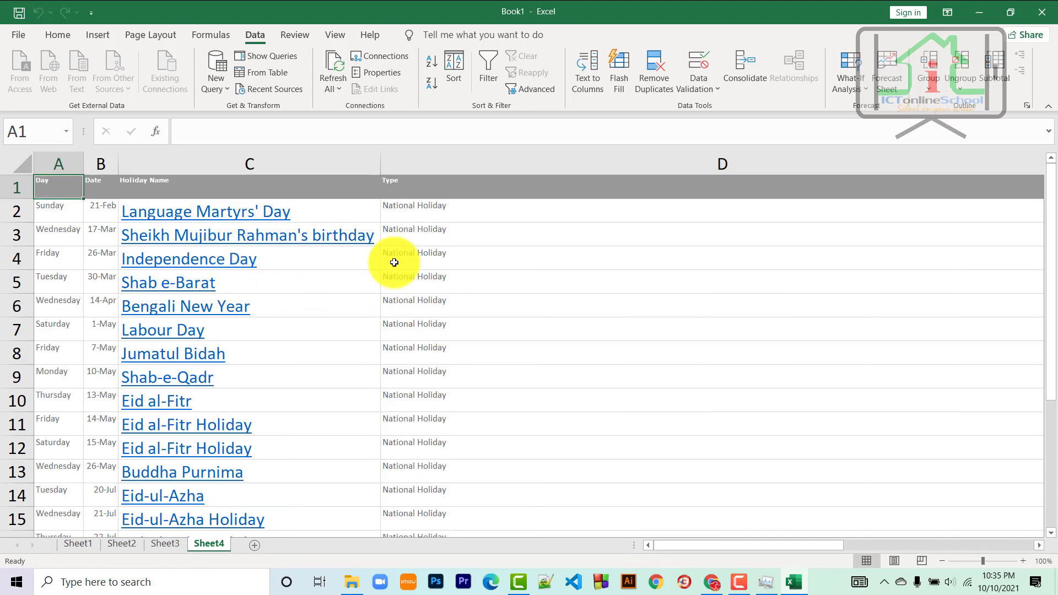
- Look through the imported list, test the Language Martyrs' Day hyperlink in cell C2 and close the web page it opens
{"action": "scroll", "coordinate": [279, 359], "scroll_direction": "down", "scroll_amount": 6}
{"action": "scroll", "coordinate": [238, 371], "scroll_direction": "up", "scroll_amount": 6}
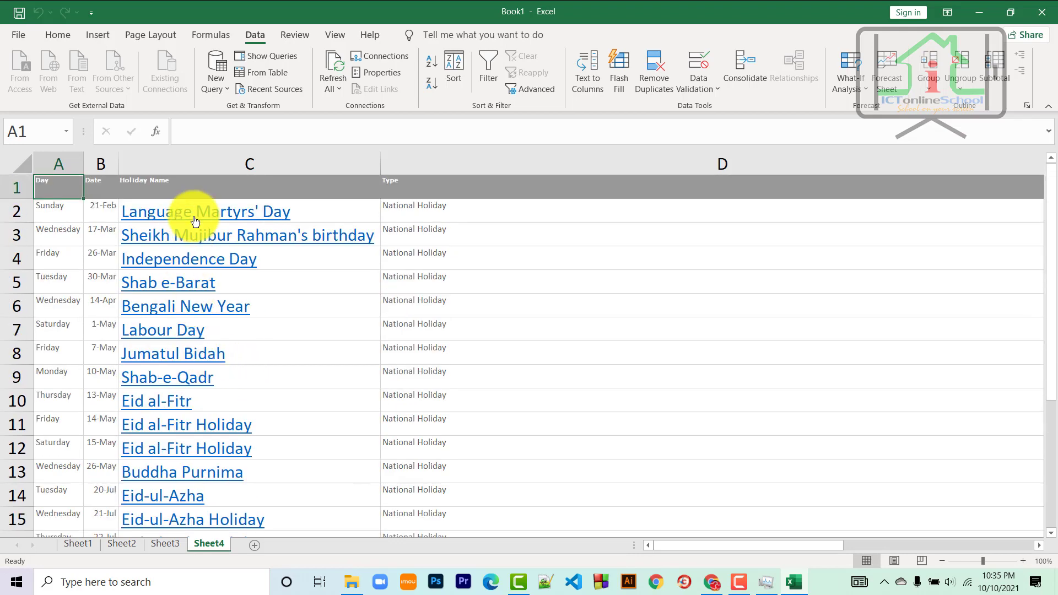
{"action": "left_click", "coordinate": [196, 219]}
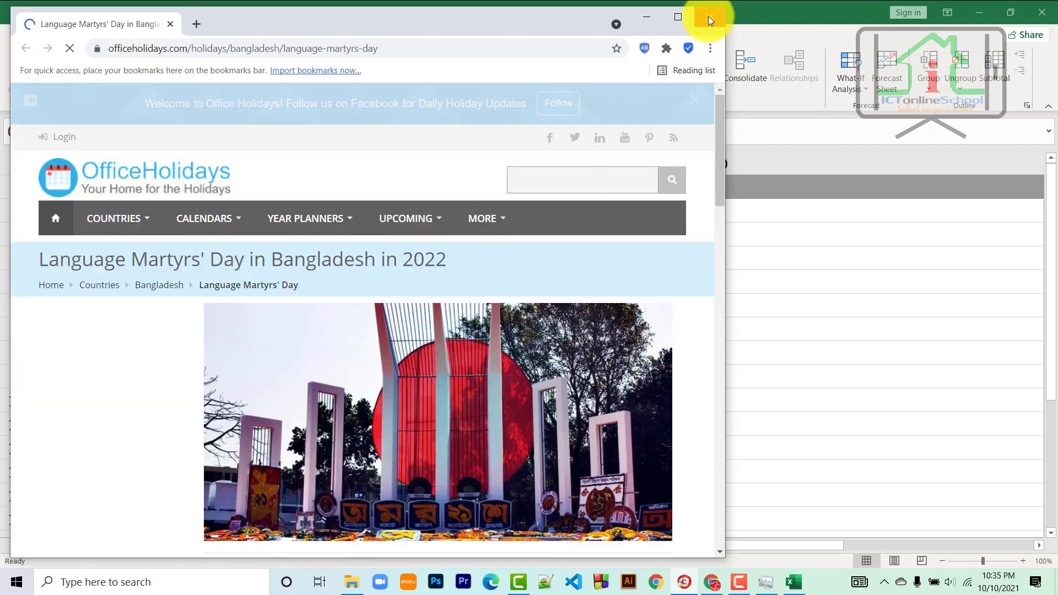
{"action": "left_click", "coordinate": [709, 17]}
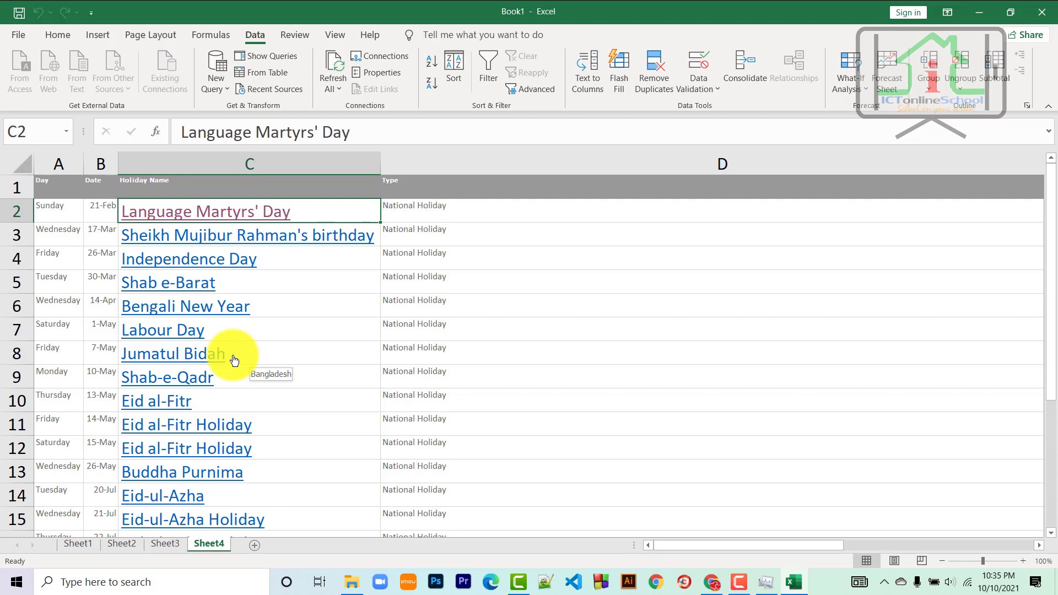
- Review the tables imported on Sheet3, Sheet2 and Sheet1 to compare their formatting
{"action": "left_click", "coordinate": [162, 544]}
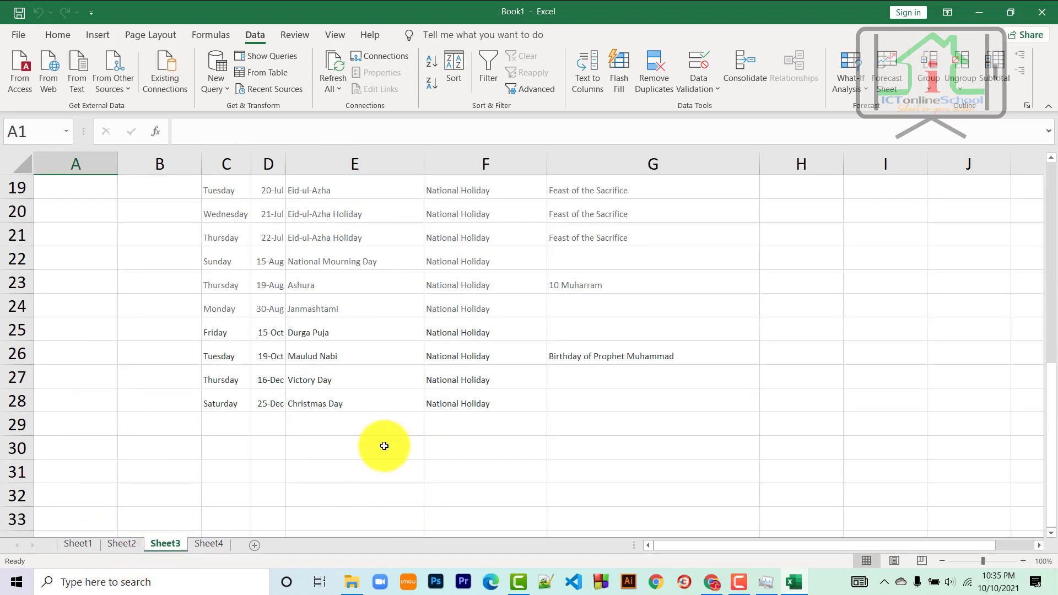
{"action": "scroll", "coordinate": [383, 444], "scroll_direction": "up", "scroll_amount": 5}
{"action": "left_click", "coordinate": [134, 543]}
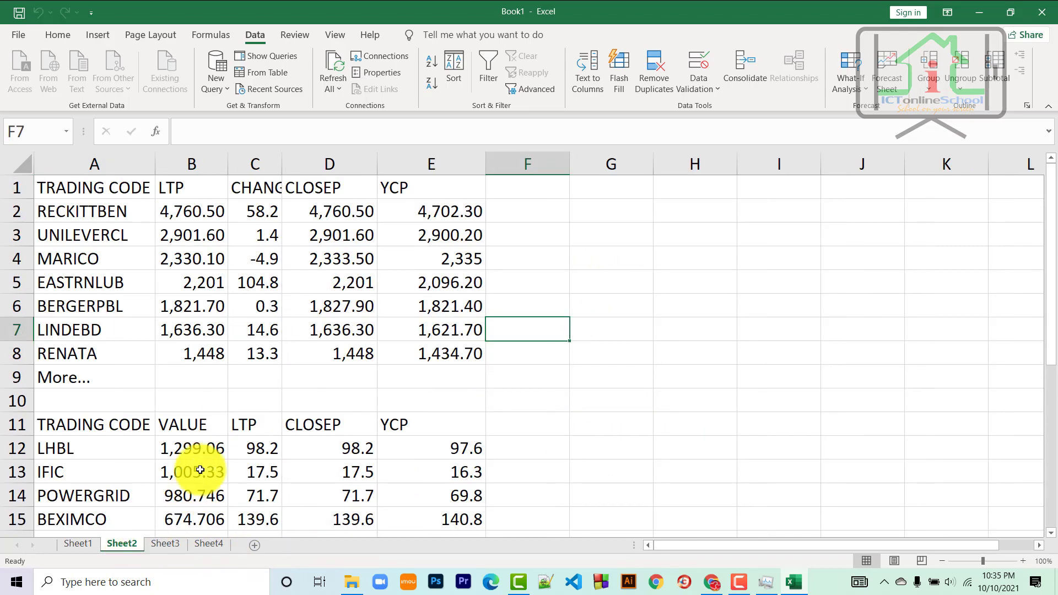
{"action": "left_click", "coordinate": [77, 545]}
{"action": "scroll", "coordinate": [496, 366], "scroll_direction": "up", "scroll_amount": 3}
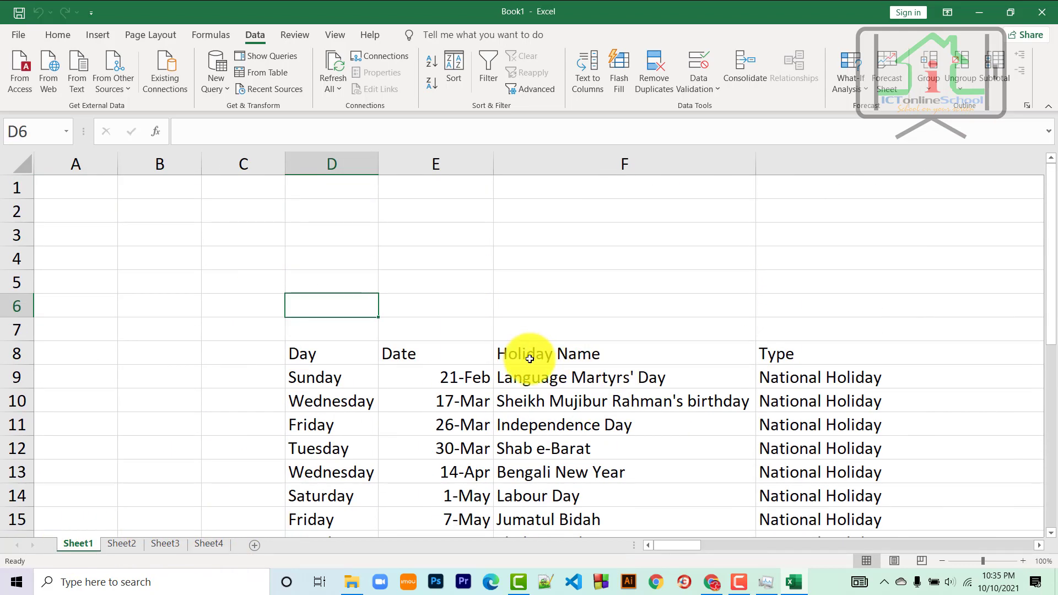
{"action": "scroll", "coordinate": [529, 359], "scroll_direction": "down", "scroll_amount": 3}
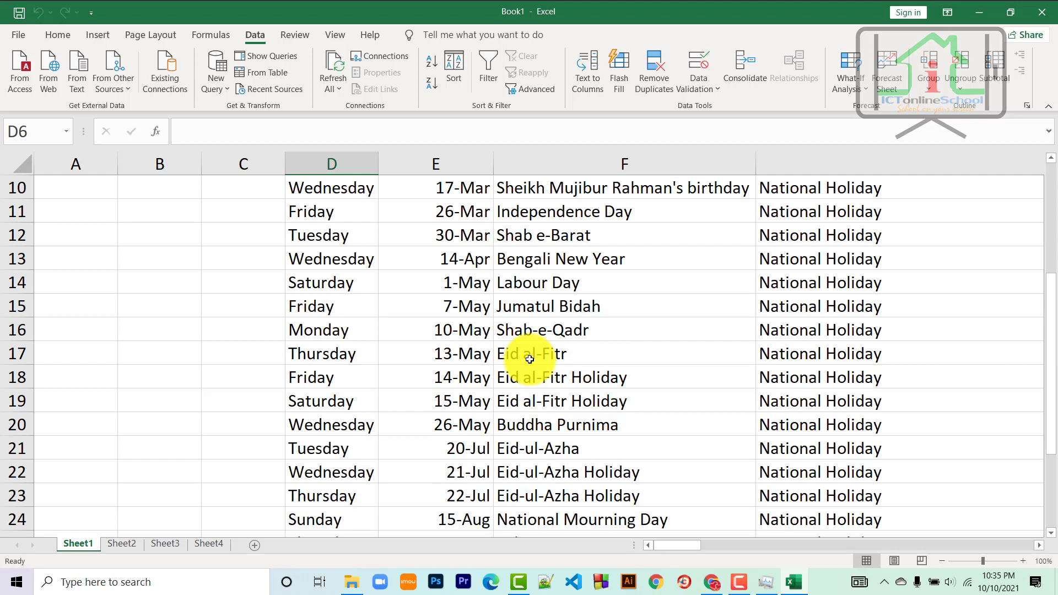